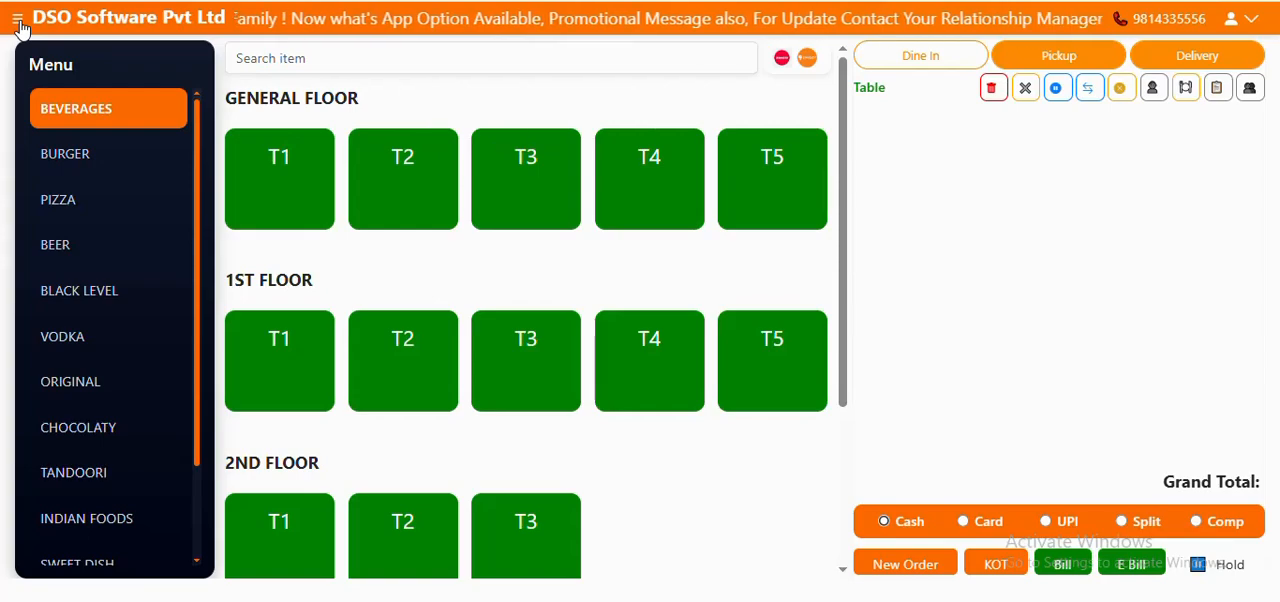
Open the list of expense types in the expense management section
click(18, 22)
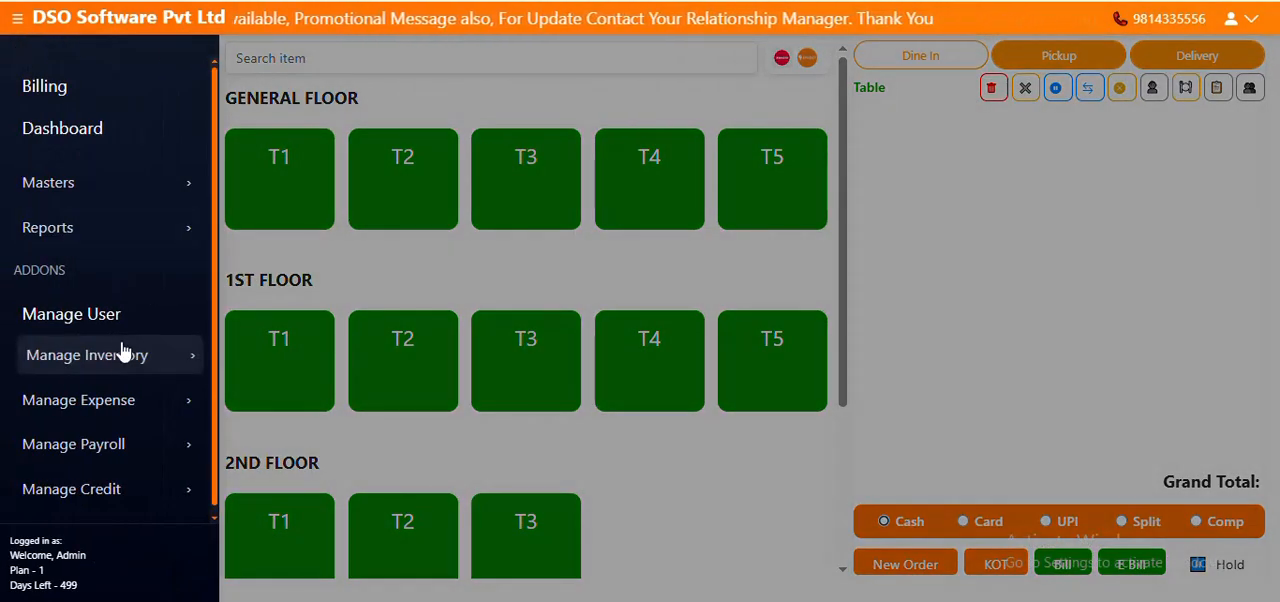
click(113, 402)
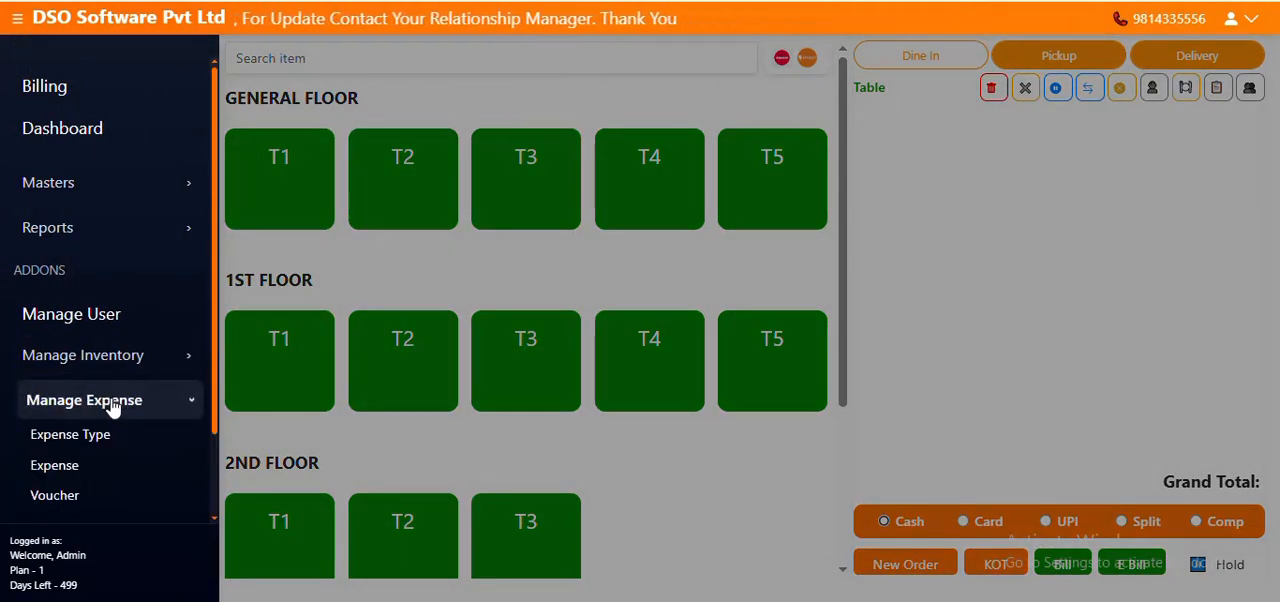
scroll(113, 407, down, 1)
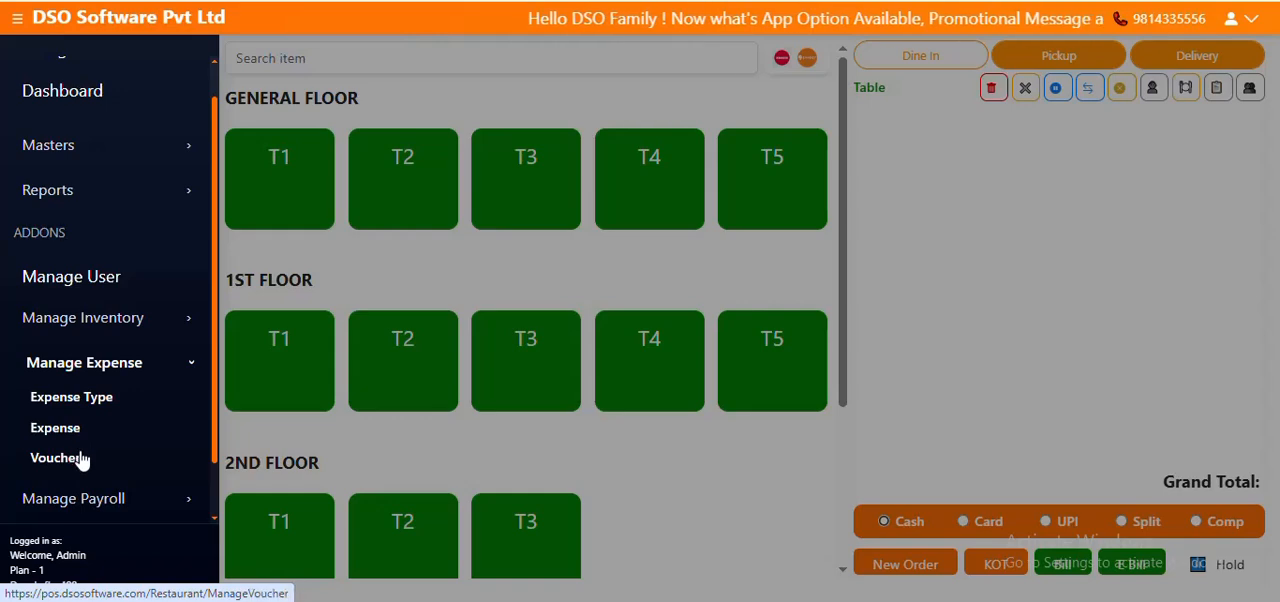
click(103, 400)
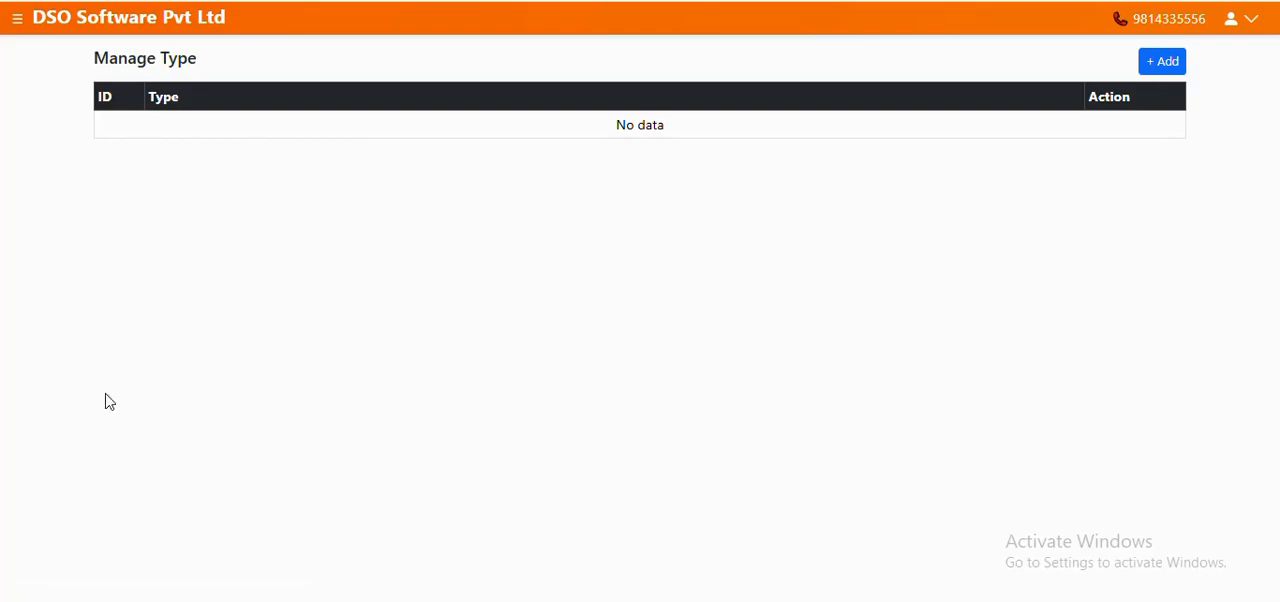
Add a new expense type named DIRECT EXPENSE and save it
click(1162, 62)
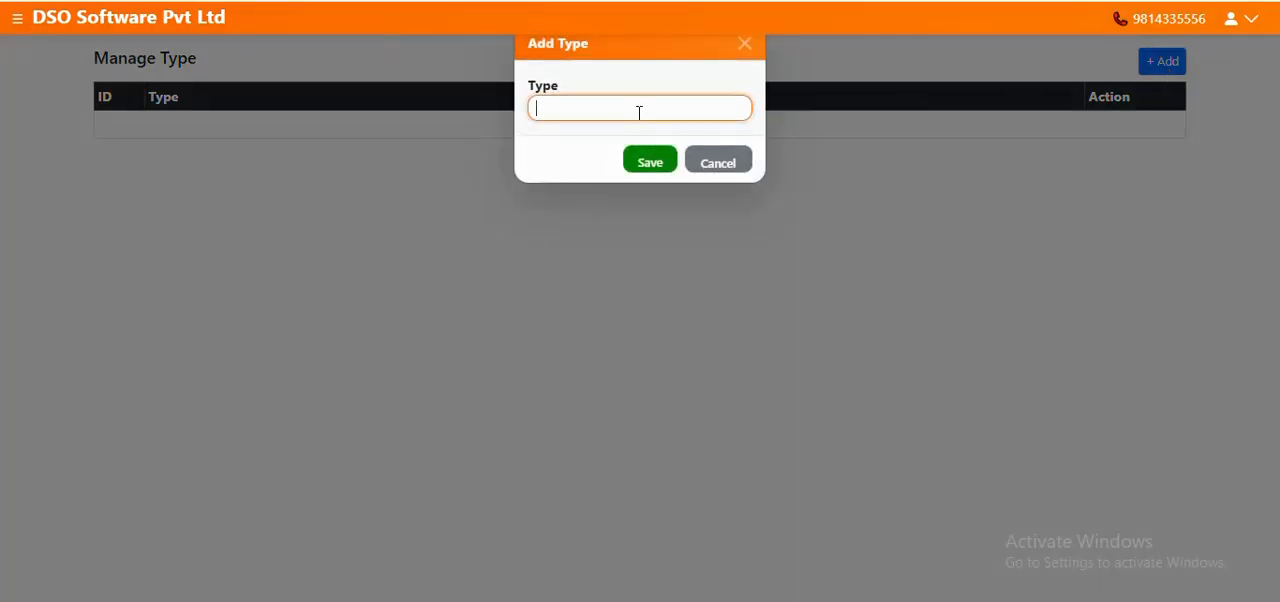
text(DIRECT EXPENSE)
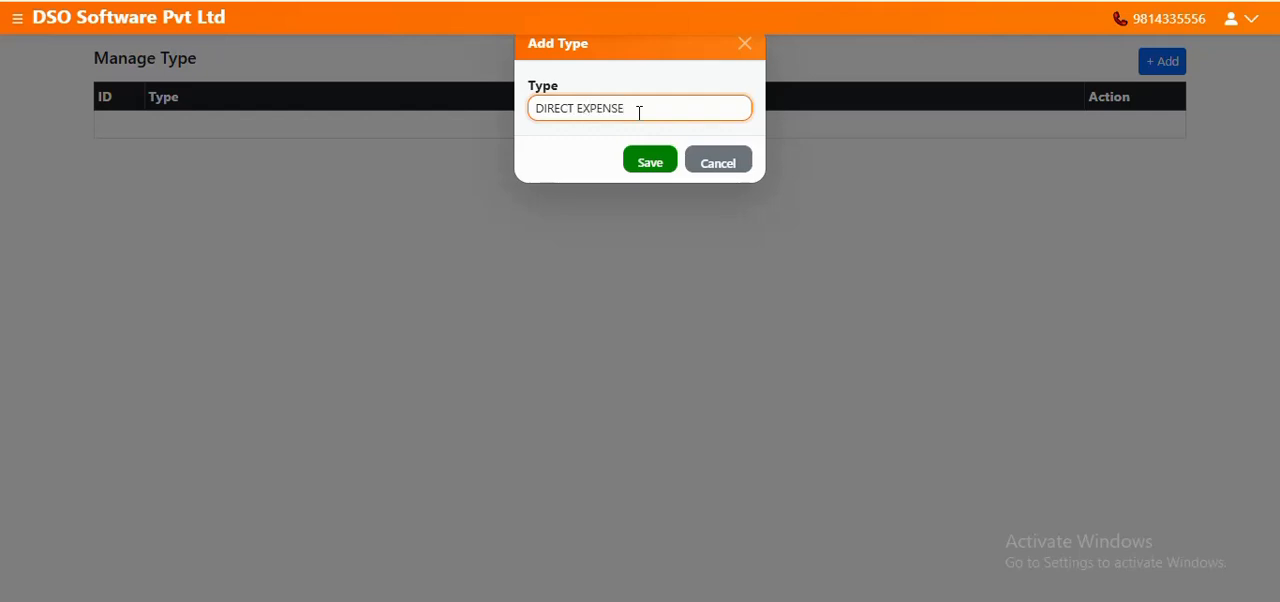
click(645, 162)
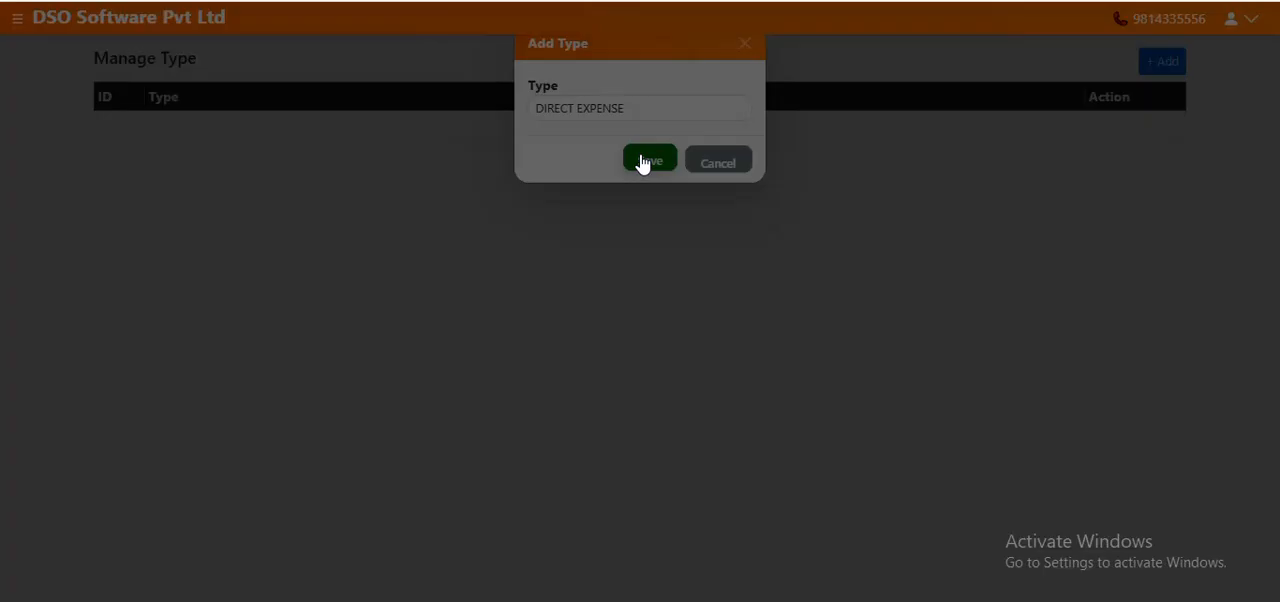
click(812, 97)
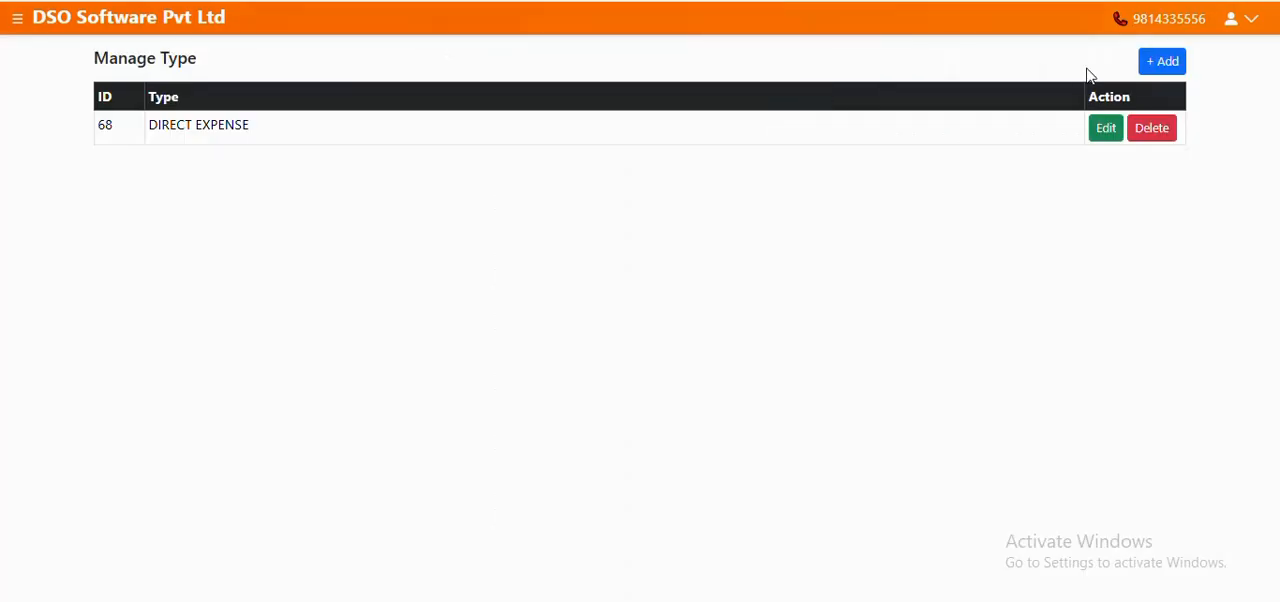
Add a second expense type named INDIRECT EXPENSE and save it
click(1178, 62)
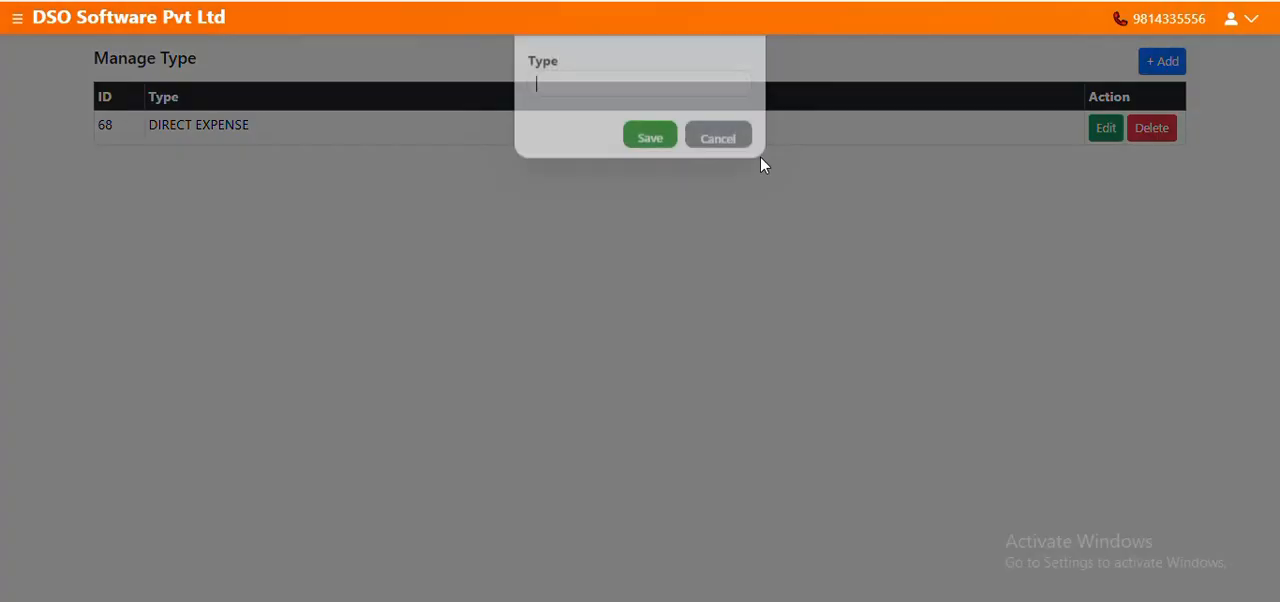
click(611, 108)
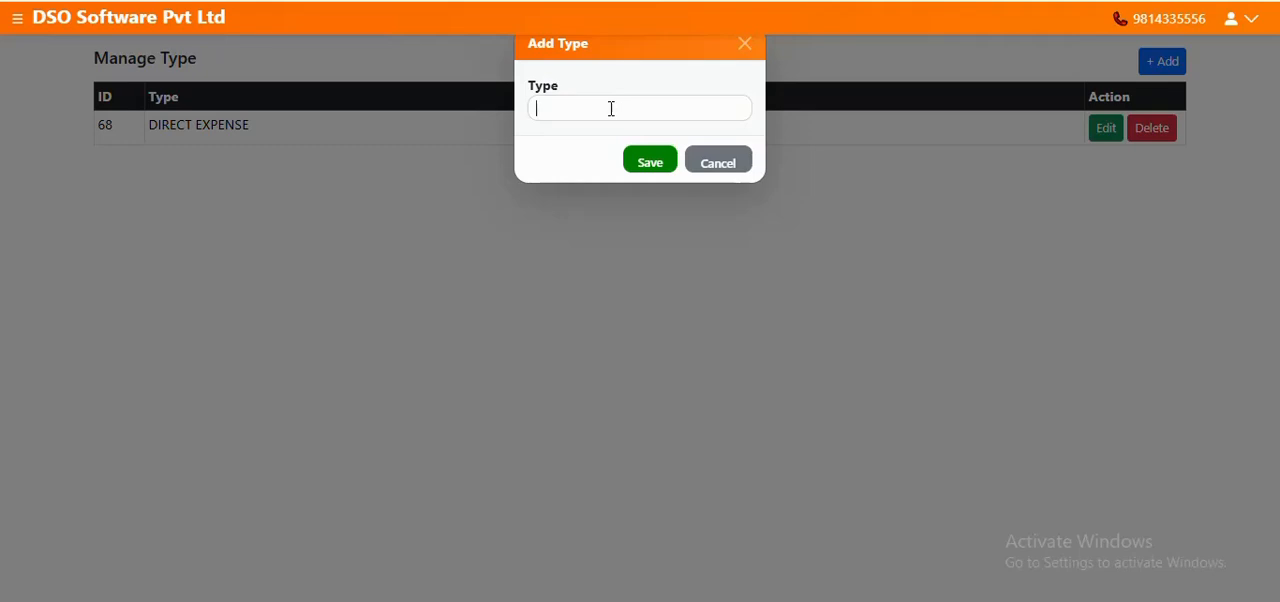
text(INDIR)
text(ECT)
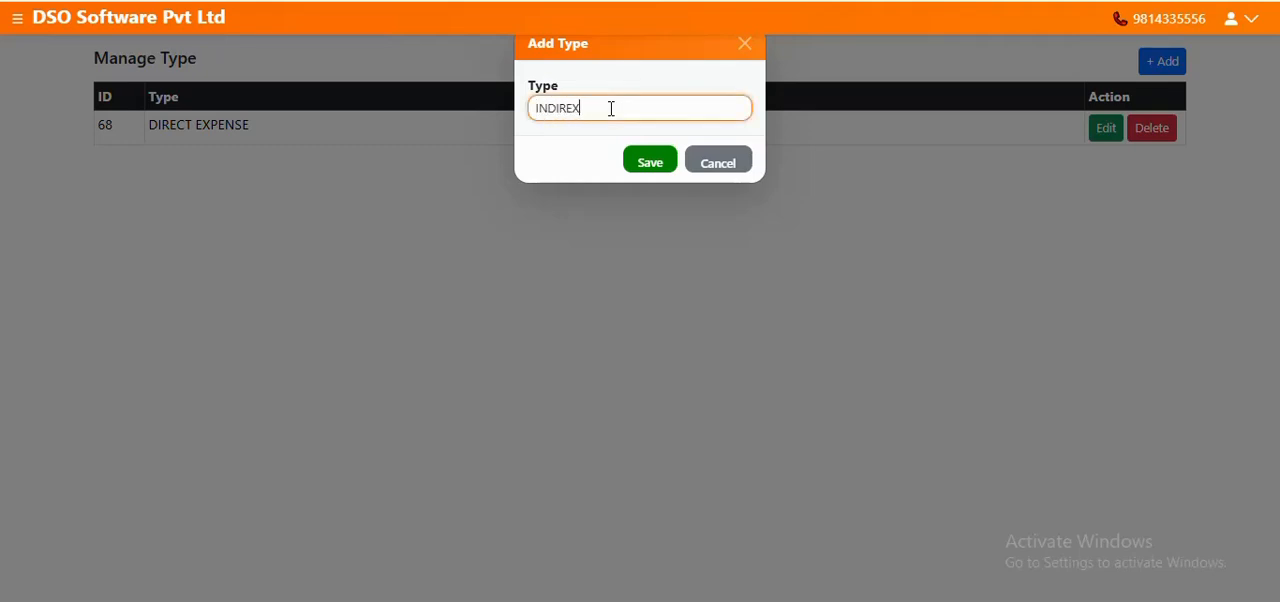
key(BackSpace)
key(BackSpace)
text(CT EXPENSE)
click(650, 162)
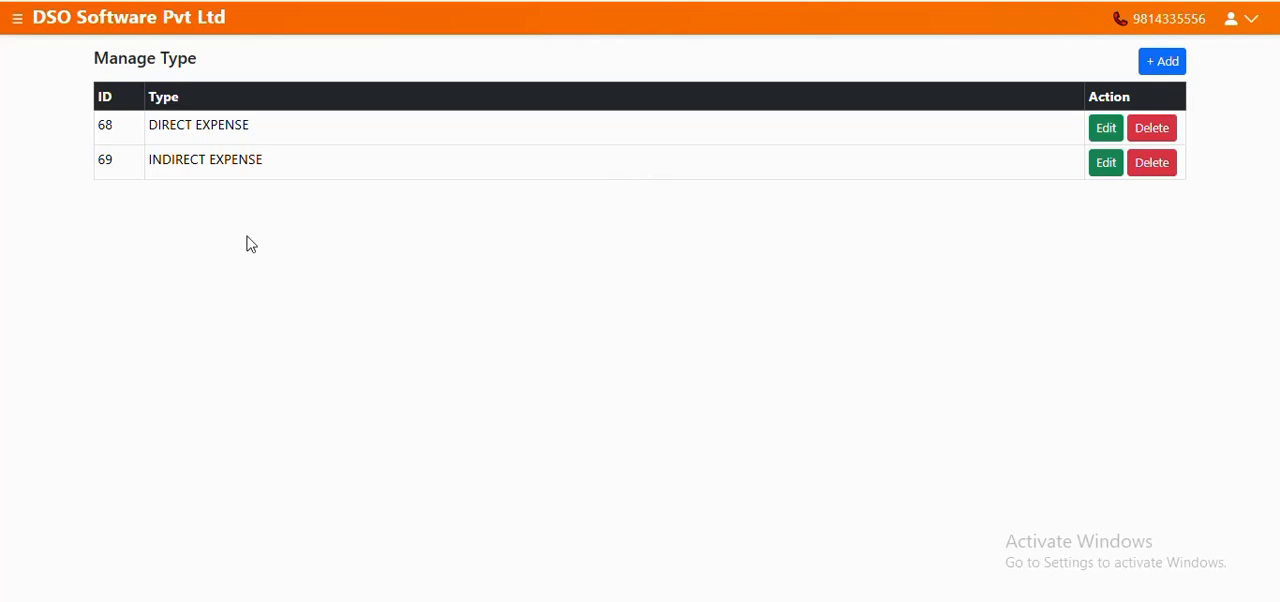
Go to the expenses list and save a new expense named DECORATION with the type DIRECT EXPENSE
click(17, 20)
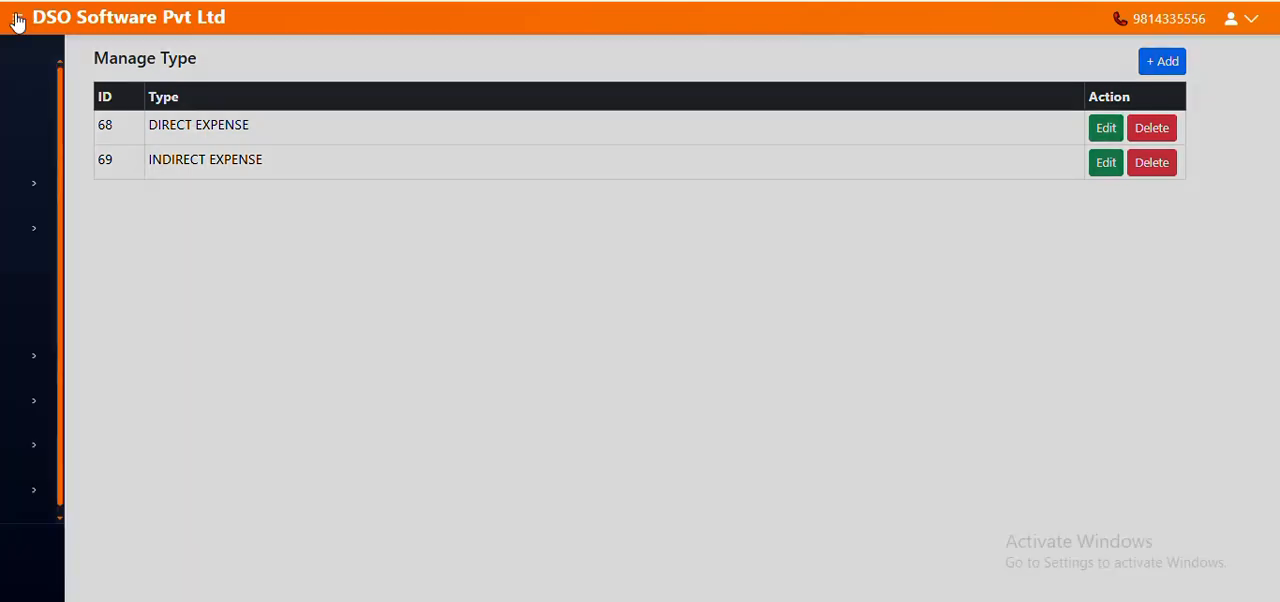
click(133, 403)
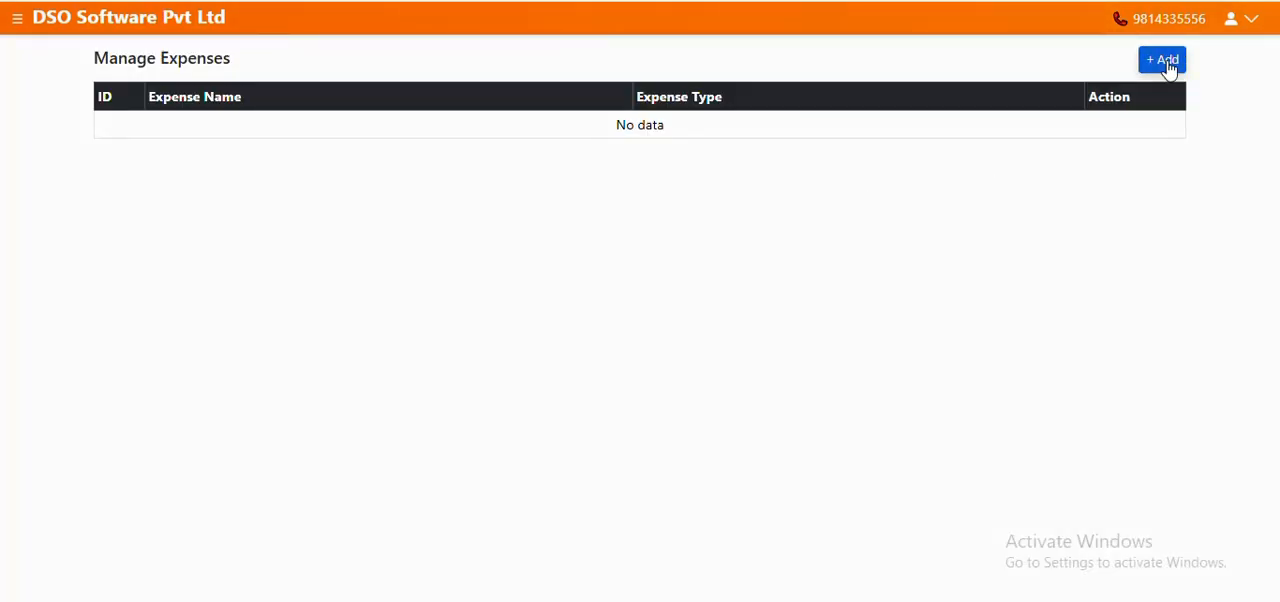
click(1168, 66)
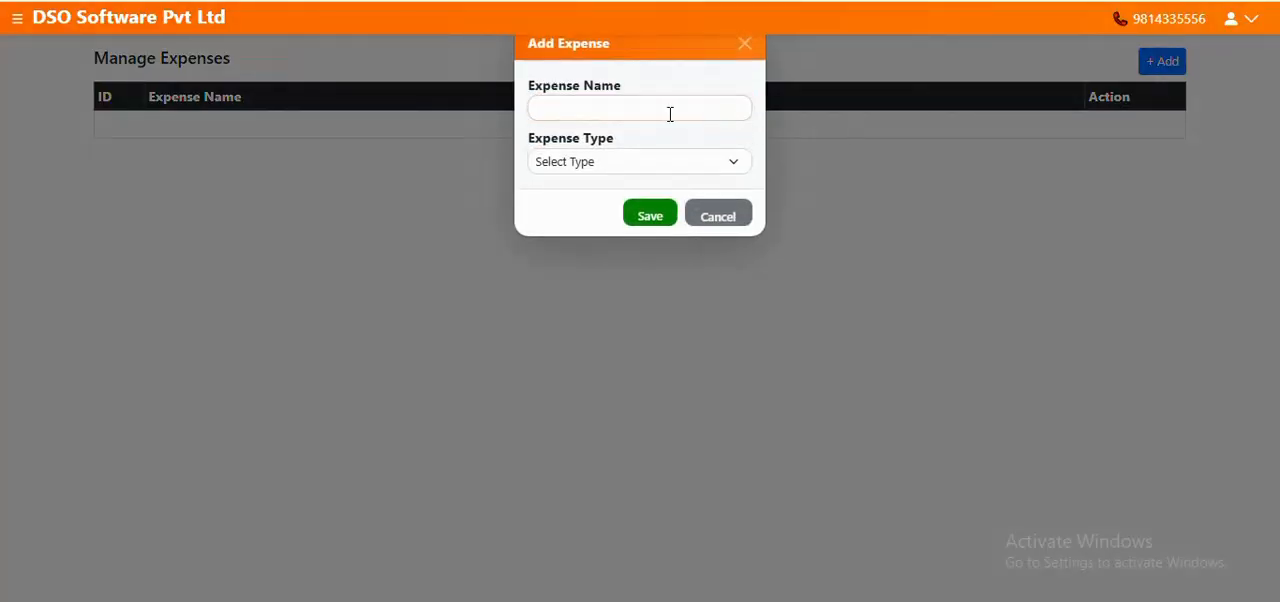
click(670, 110)
text(DEC)
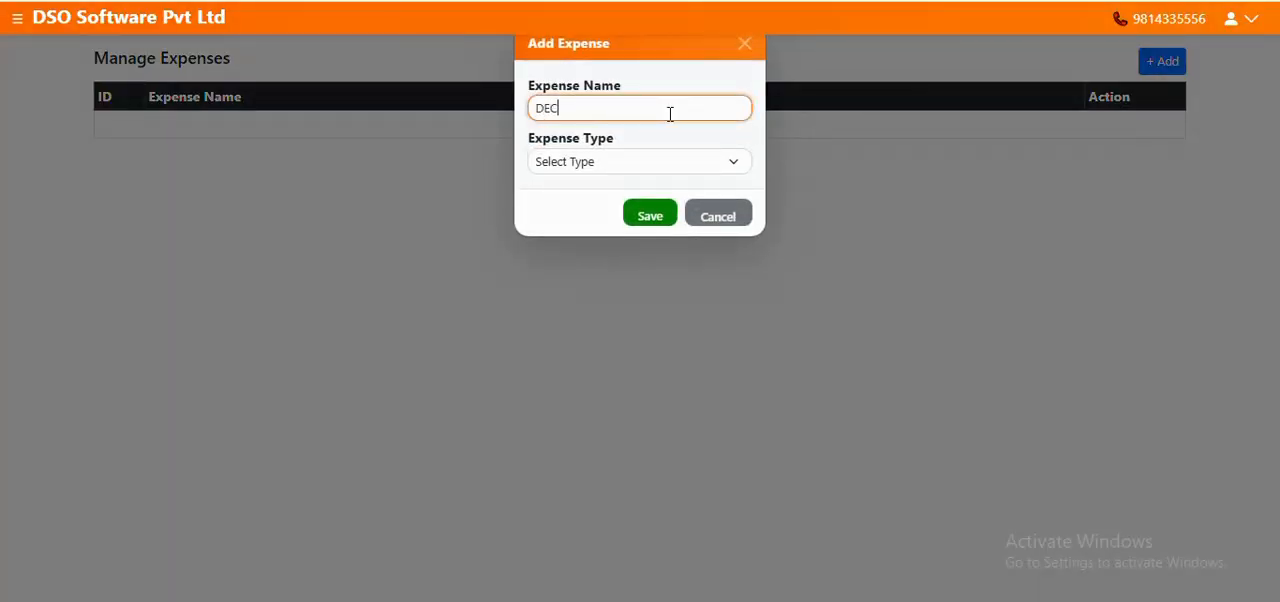
text(ORATION)
click(606, 168)
click(605, 210)
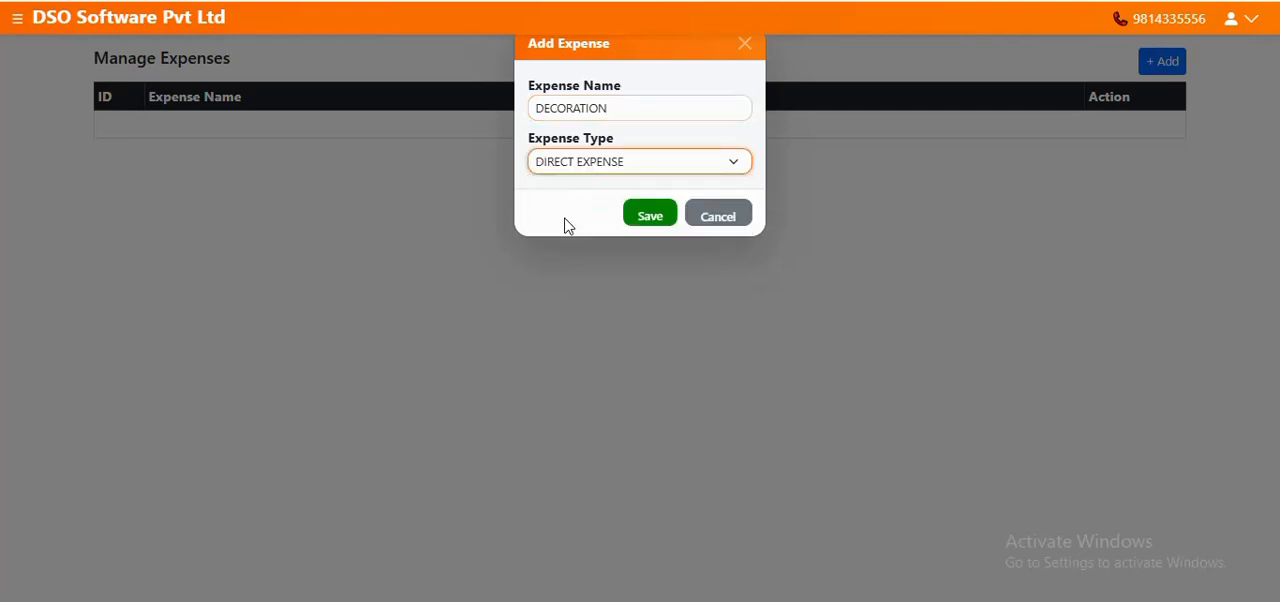
click(641, 218)
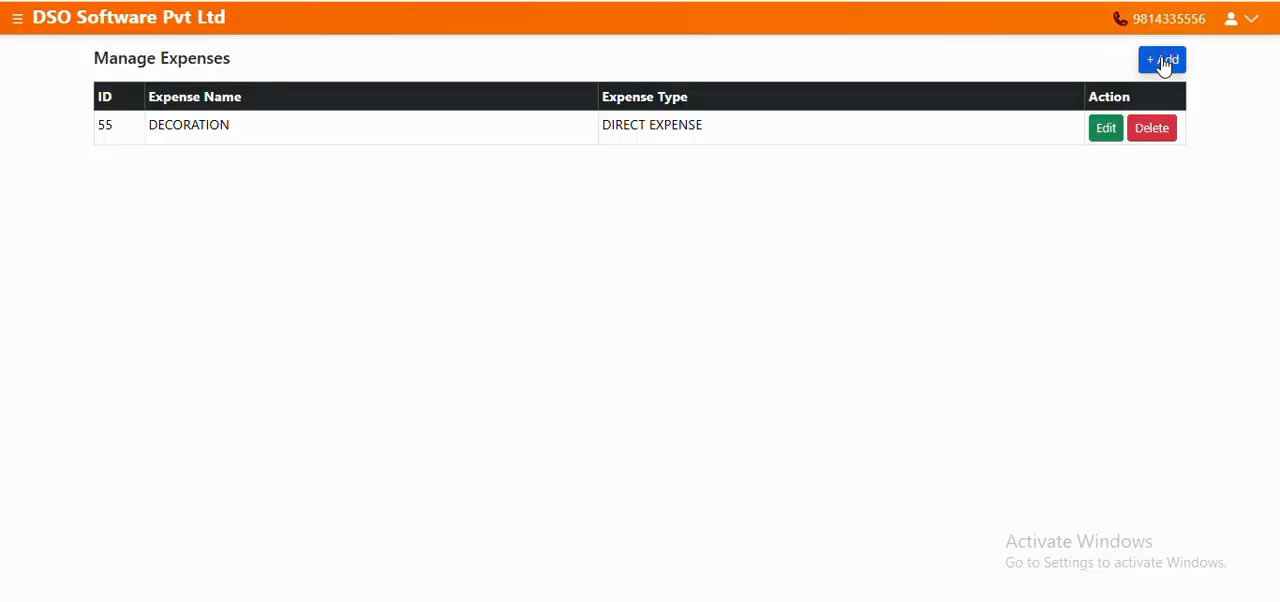
Add an expense named SHOP RENT with the type INDIRECT EXPENSE and save it
click(1162, 62)
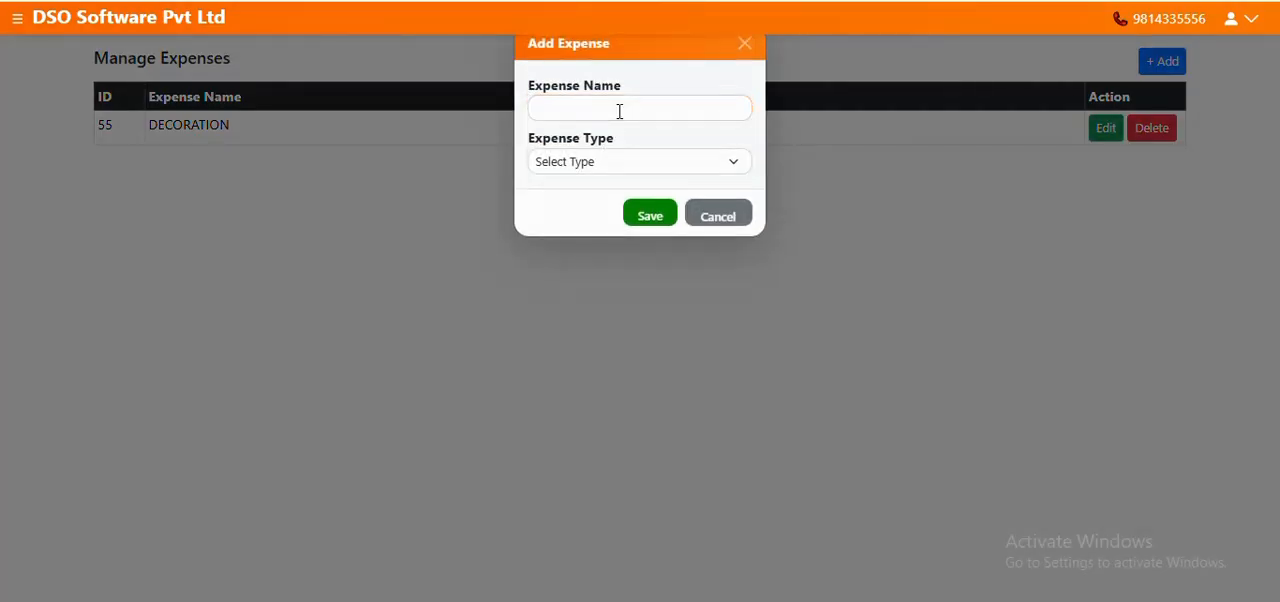
click(619, 111)
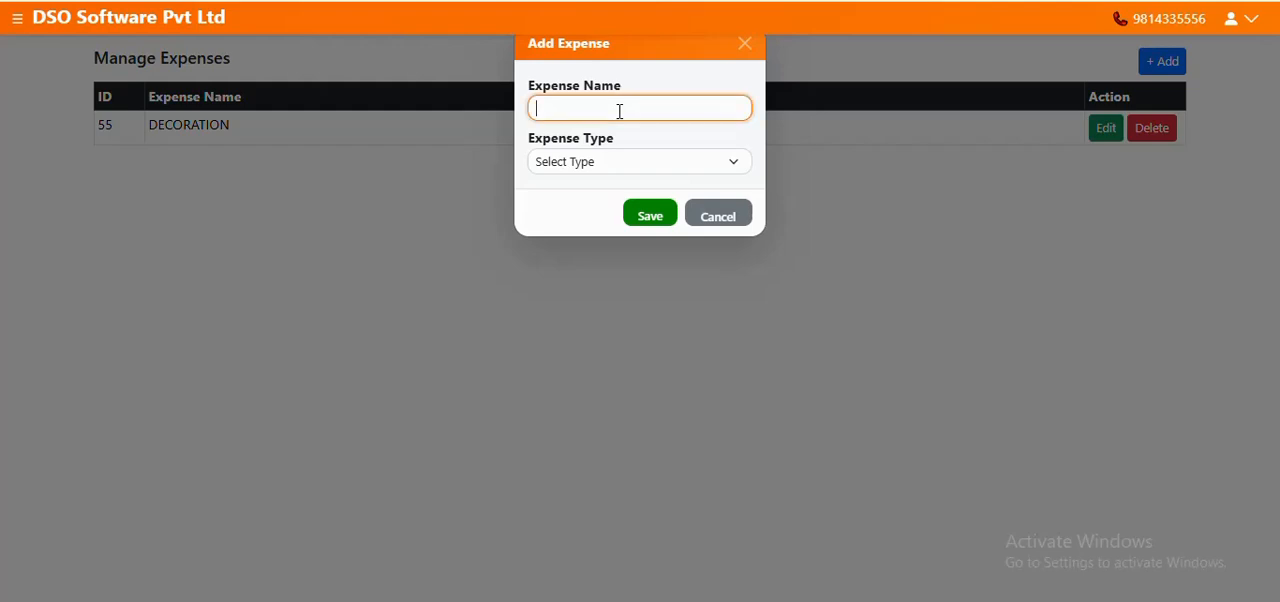
text(SHOP RENT)
click(594, 166)
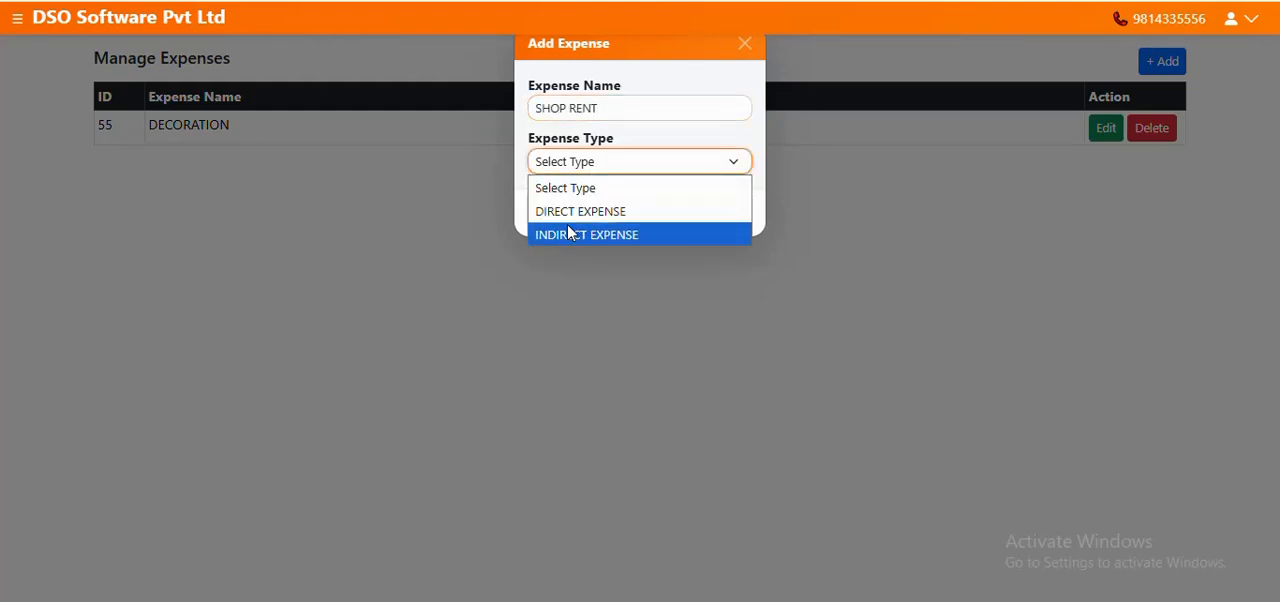
click(605, 234)
click(630, 218)
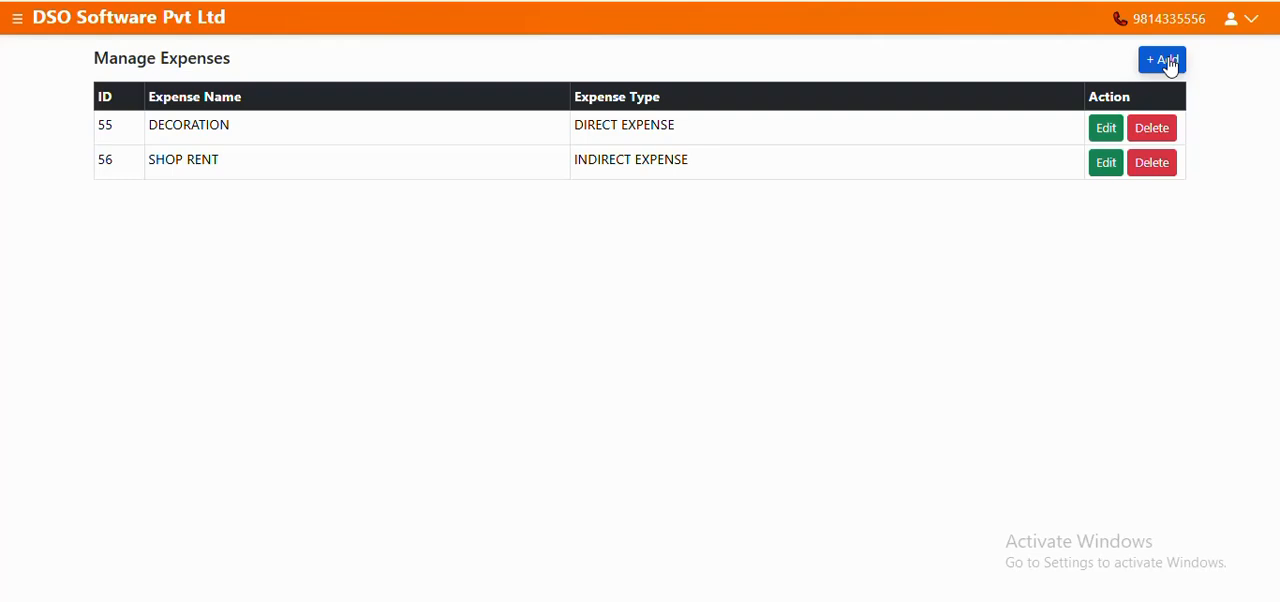
Add an expense named FURNITURE with the type INDIRECT EXPENSE and save it
click(1162, 61)
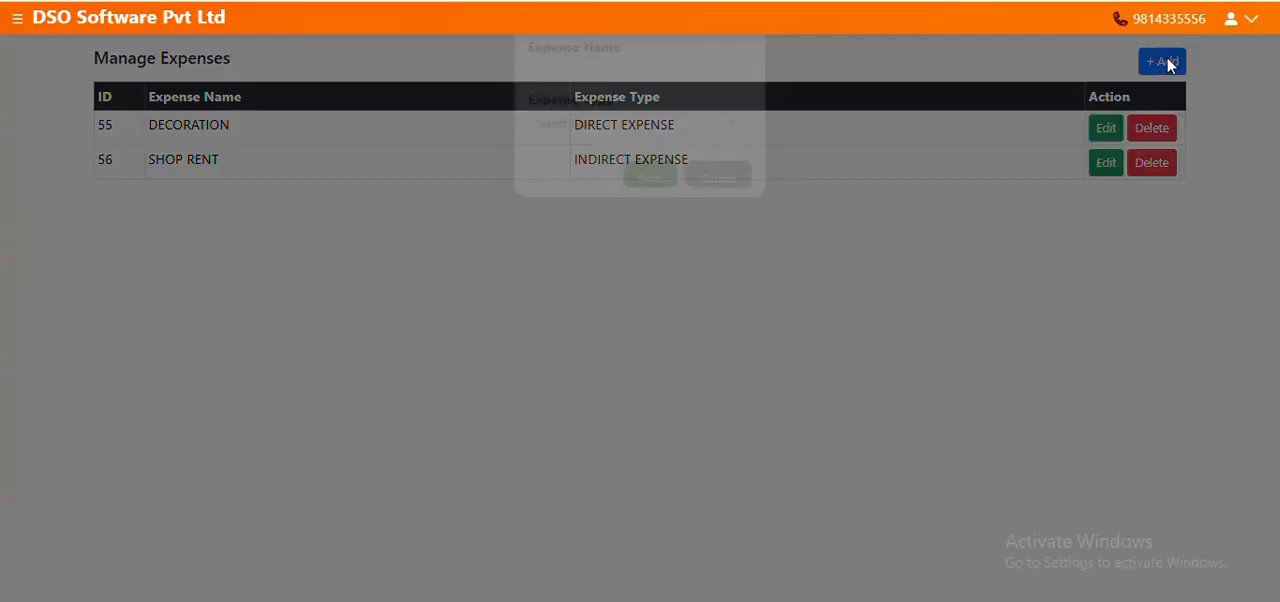
click(615, 108)
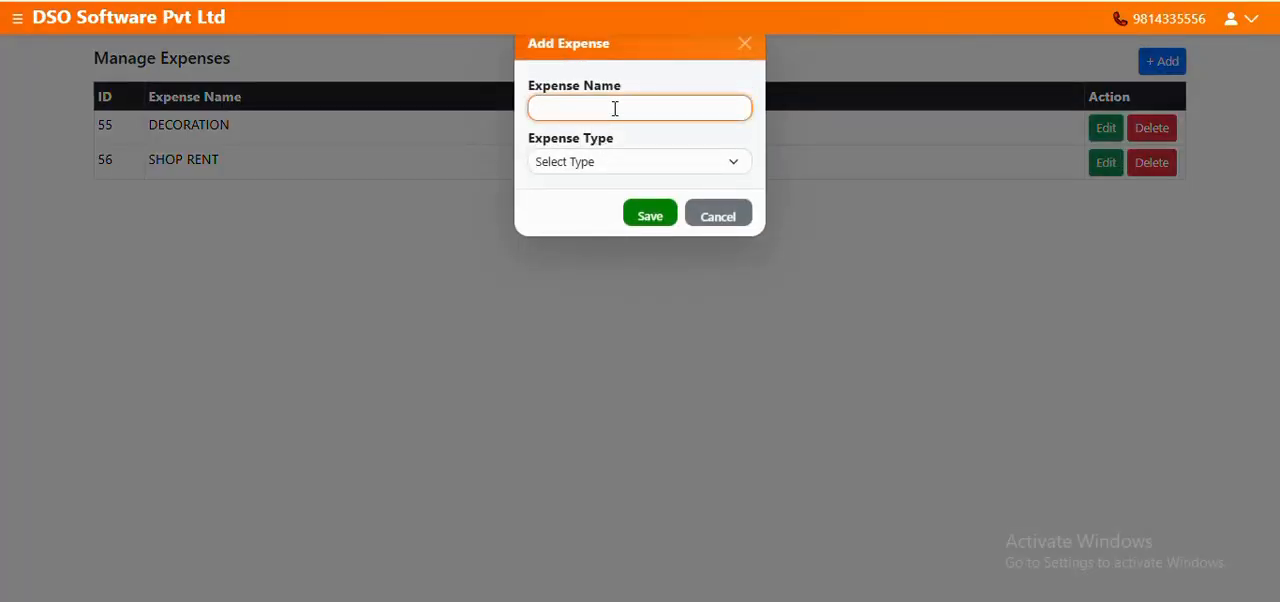
text(FURNITURE)
click(617, 160)
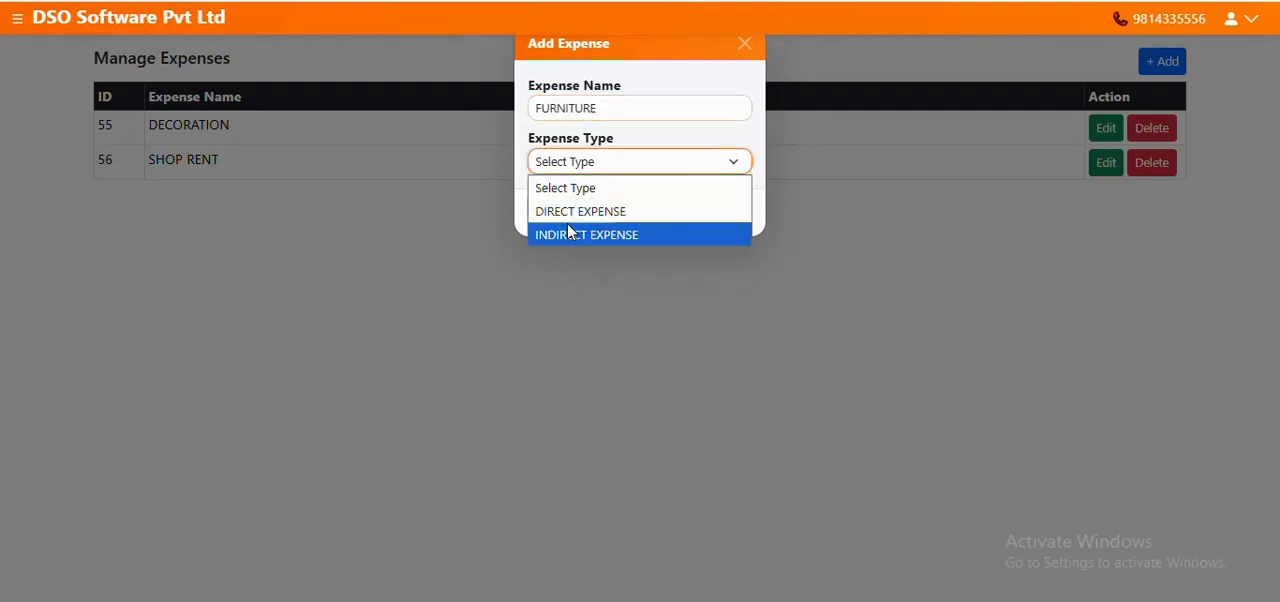
click(585, 234)
click(648, 213)
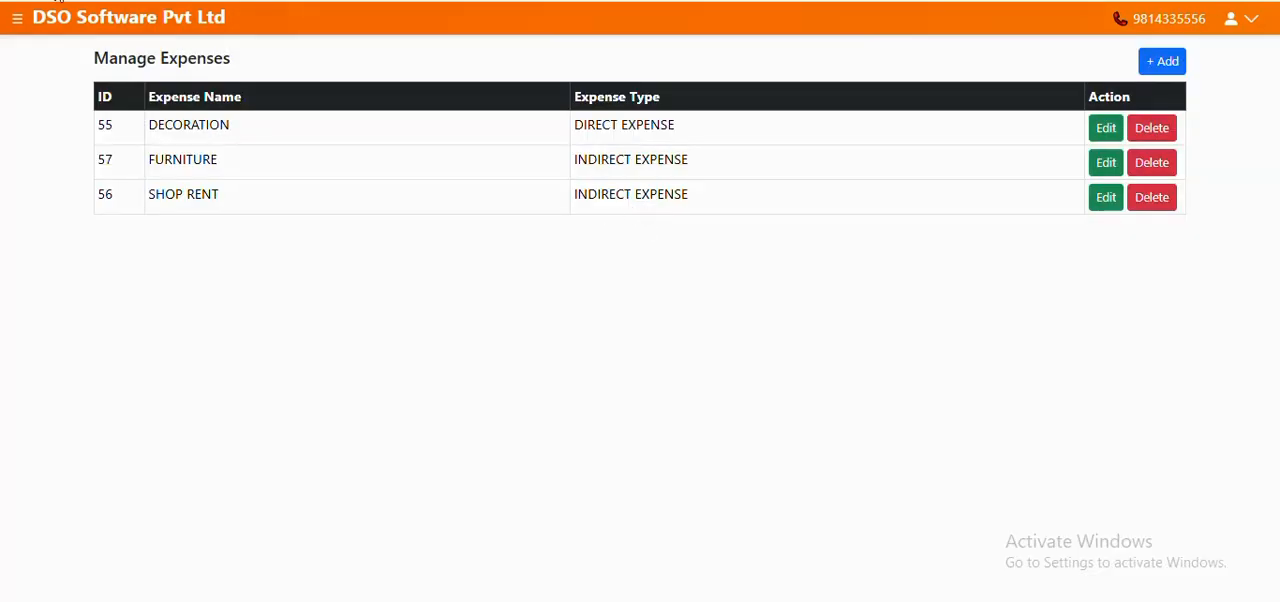
Open the expense voucher management page
click(17, 20)
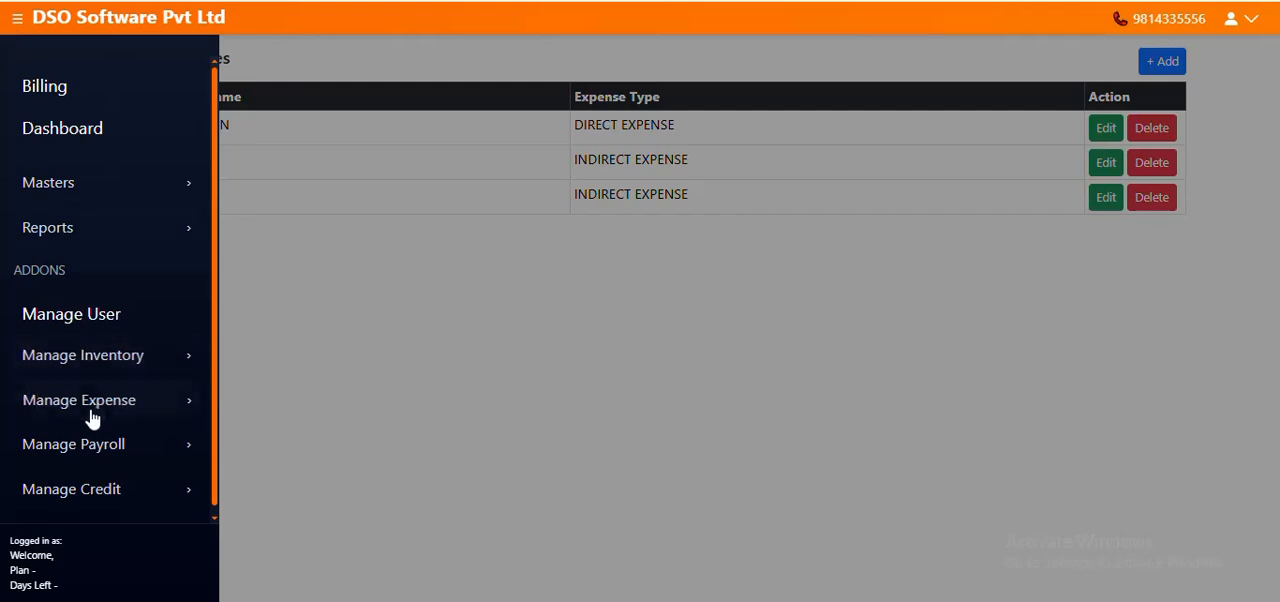
click(45, 408)
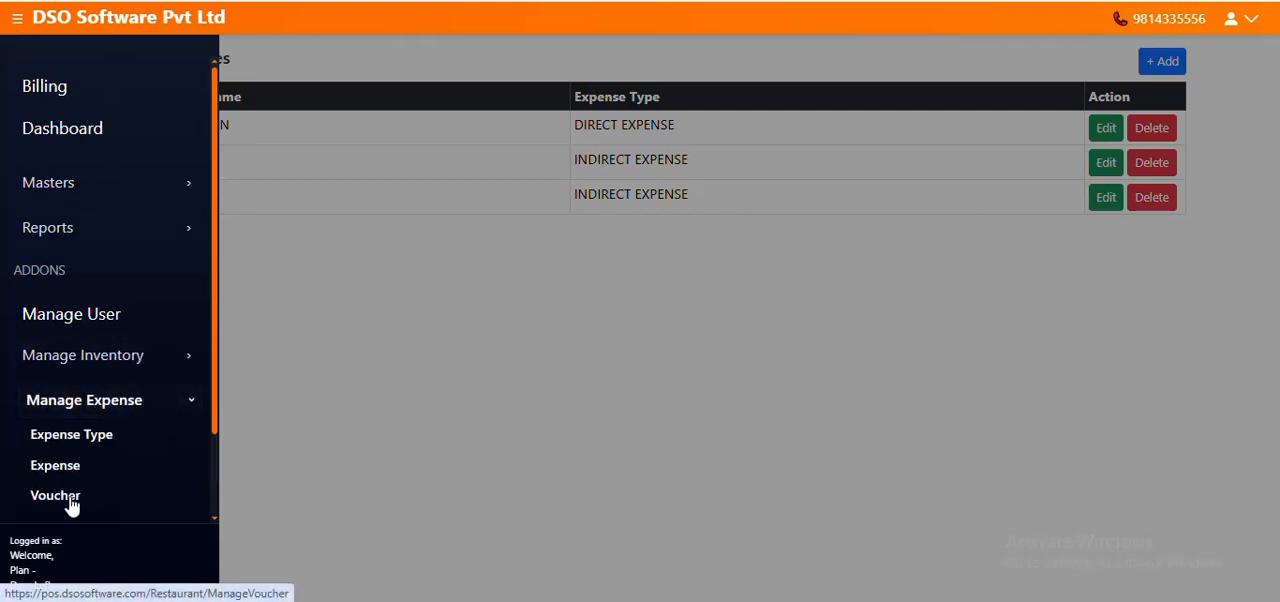
click(55, 495)
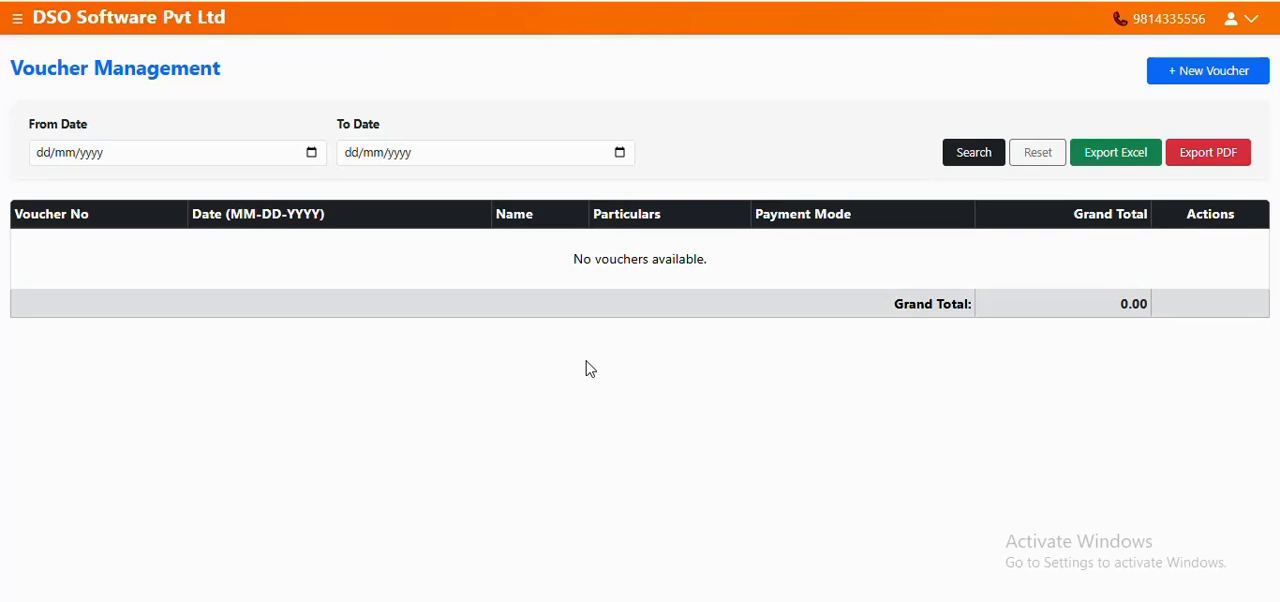
Start a new voucher, enter the person's name and choose Cash as the payment mode
click(1220, 76)
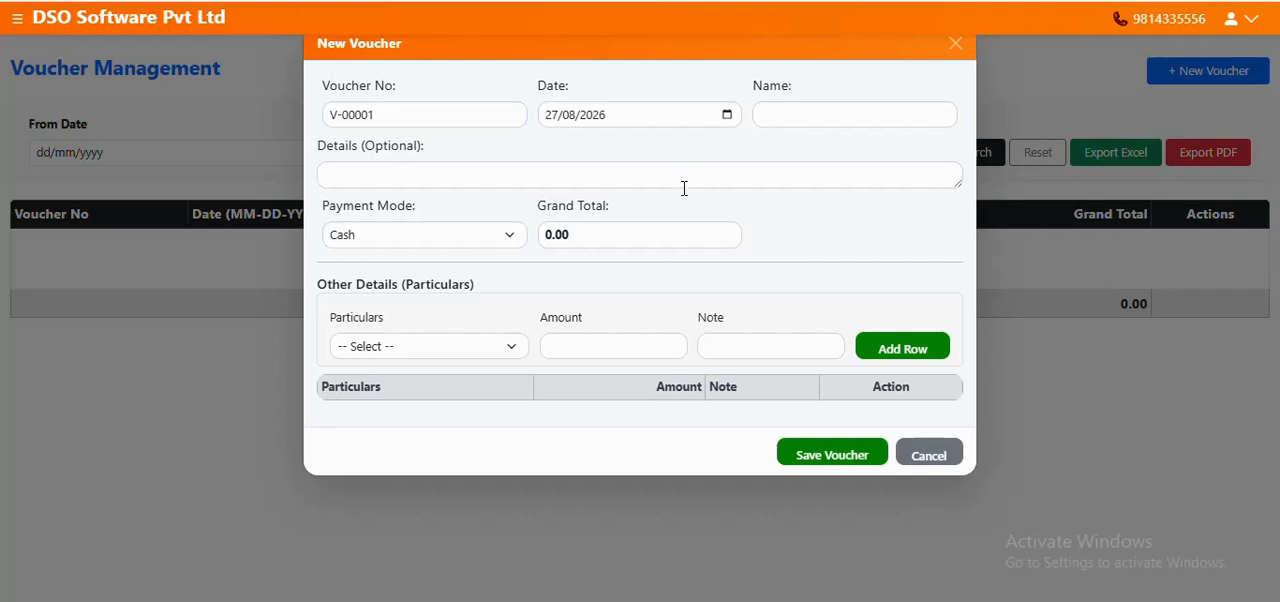
click(812, 118)
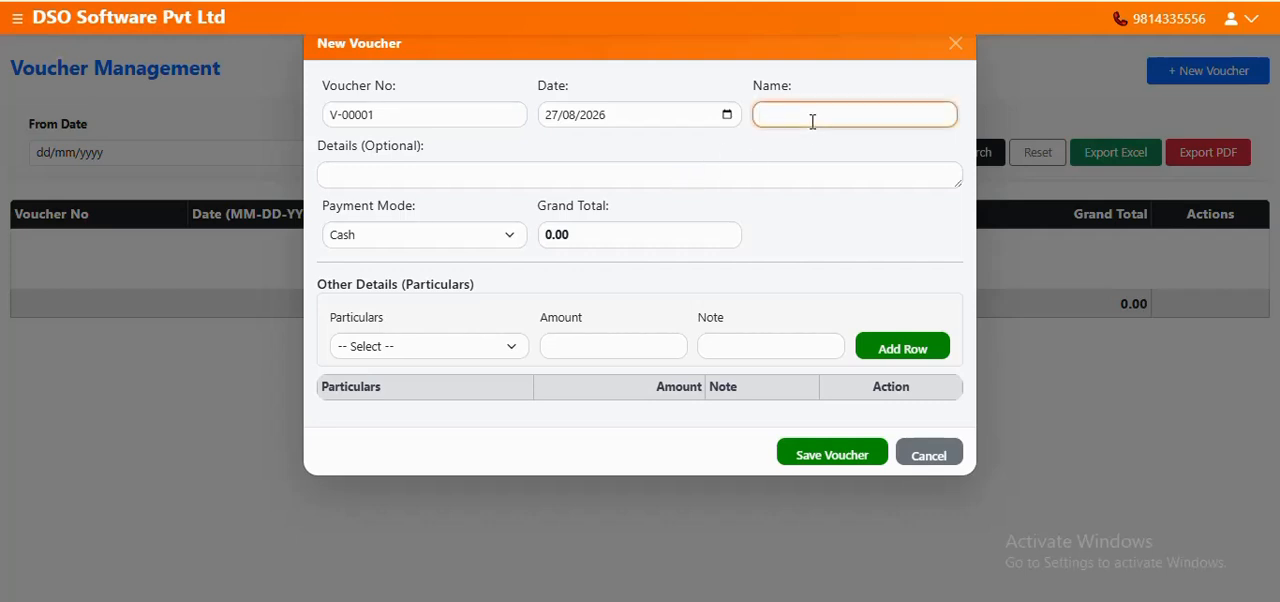
text(RAKESH)
key(BackSpace)
text(H)
click(462, 241)
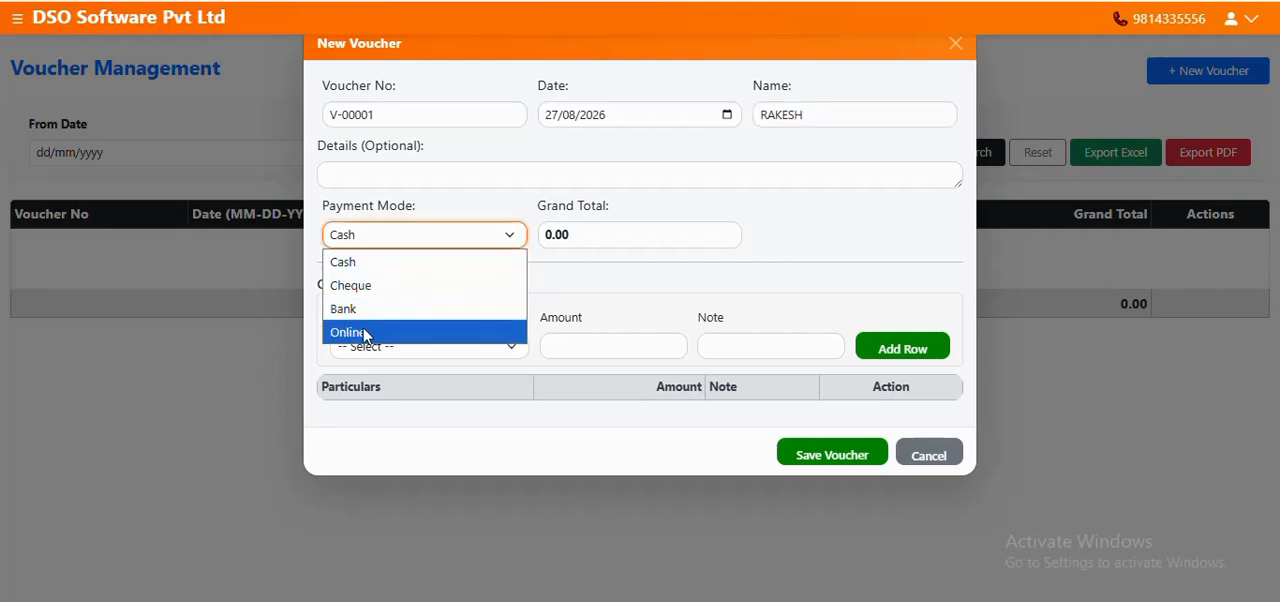
click(350, 262)
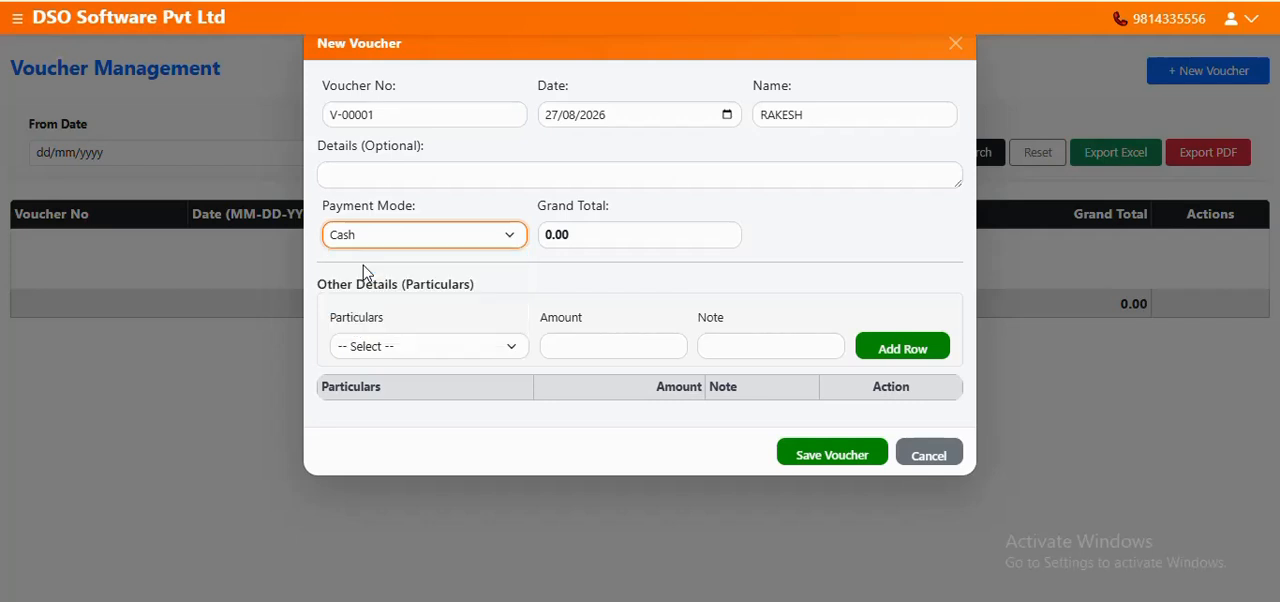
Add a SHOP RENT row with an amount of 25000 to the voucher's particulars
click(412, 348)
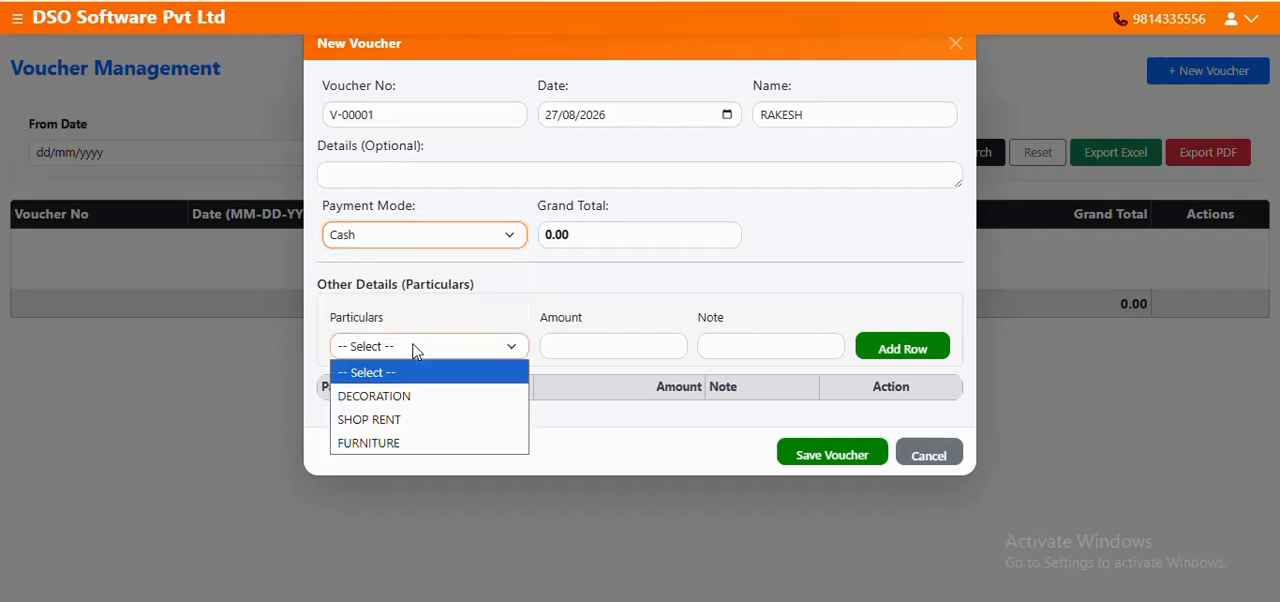
click(378, 428)
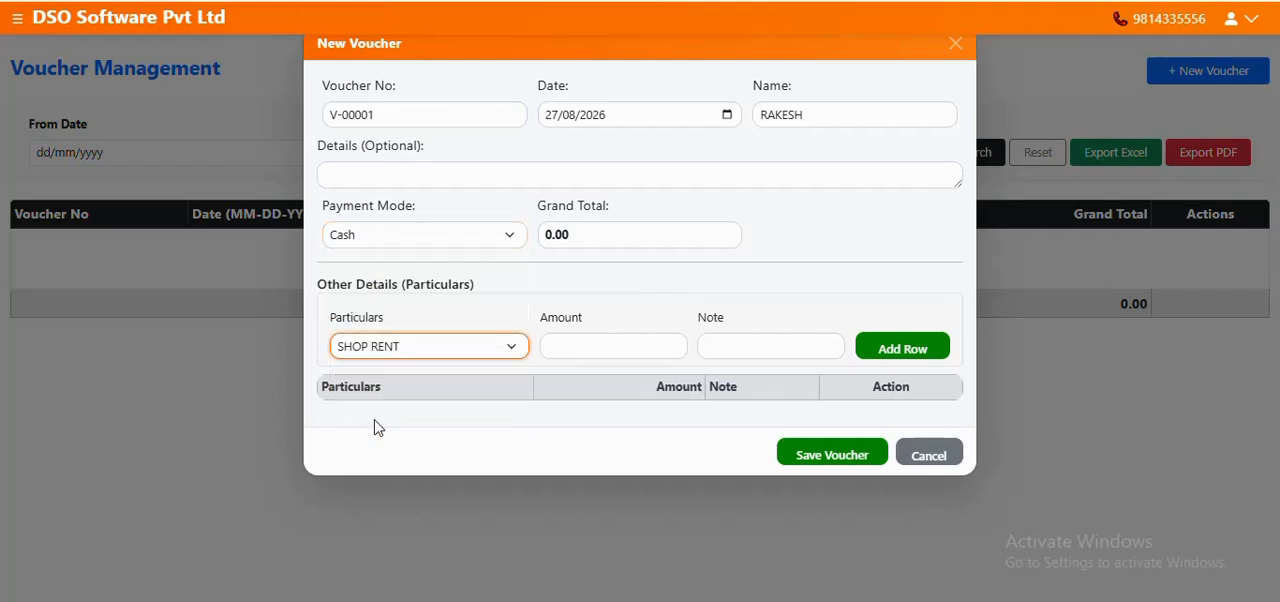
click(586, 343)
text(25000)
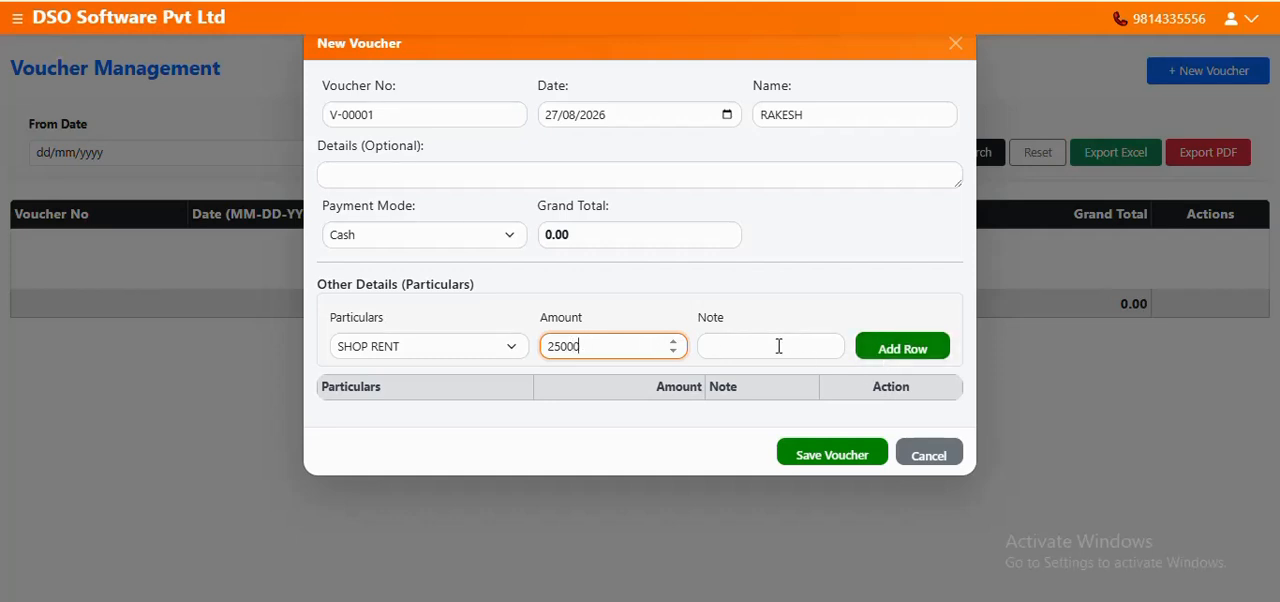
click(890, 350)
Add a DECORATION row with an amount of 3000 to the voucher's particulars
click(512, 348)
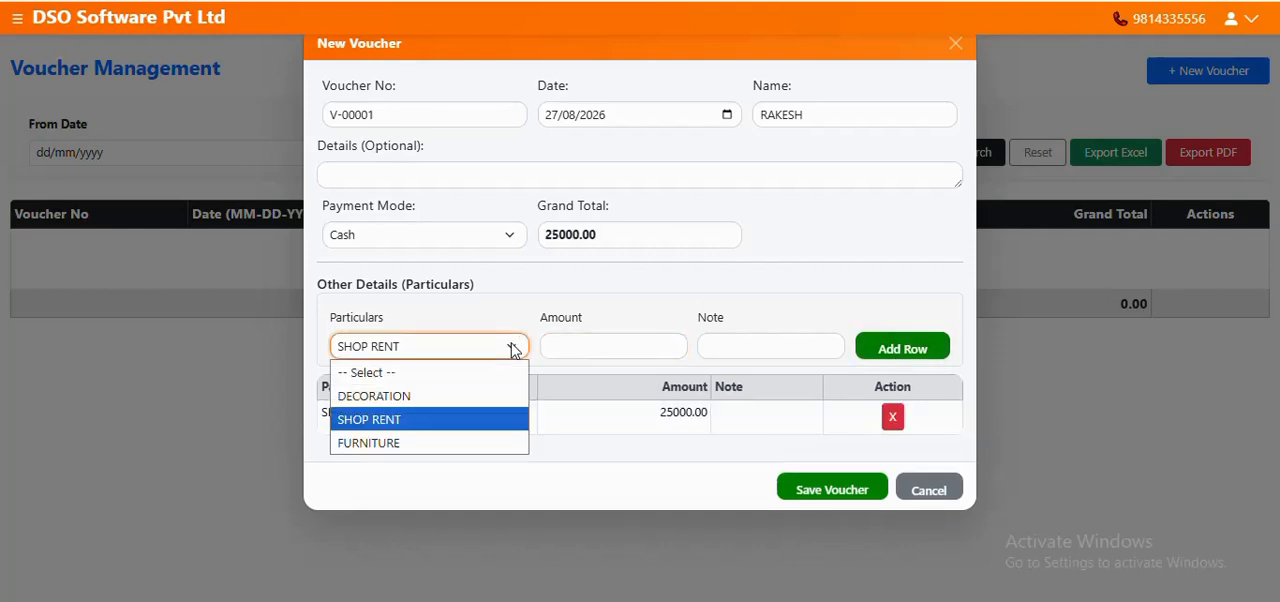
click(423, 396)
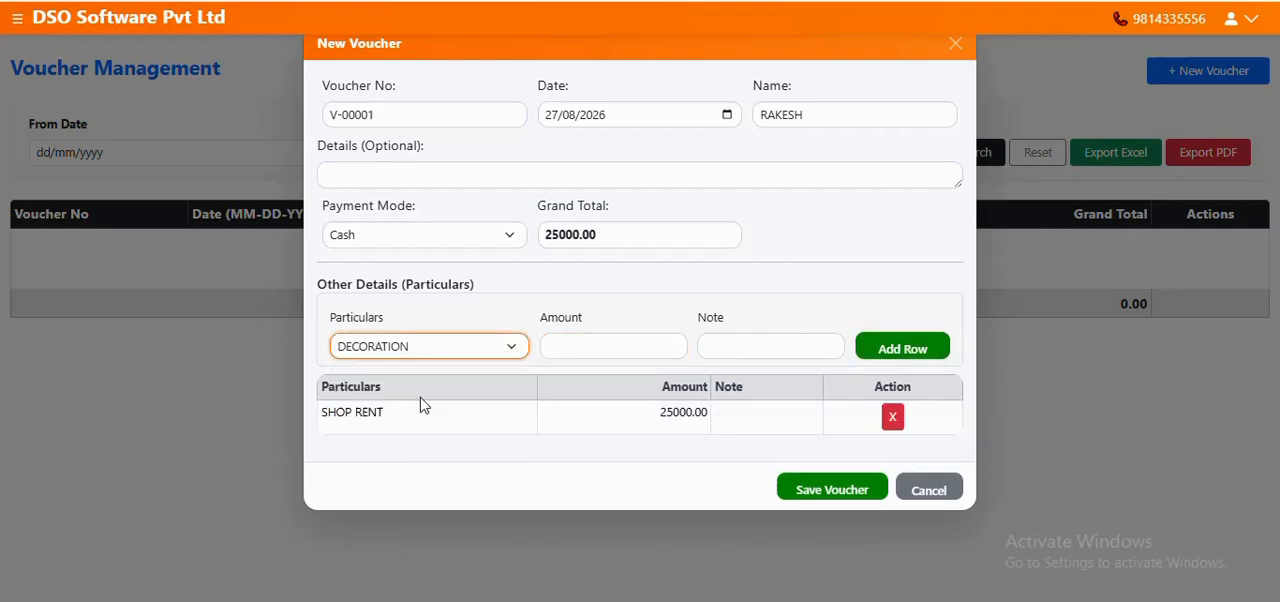
click(585, 346)
text(3000)
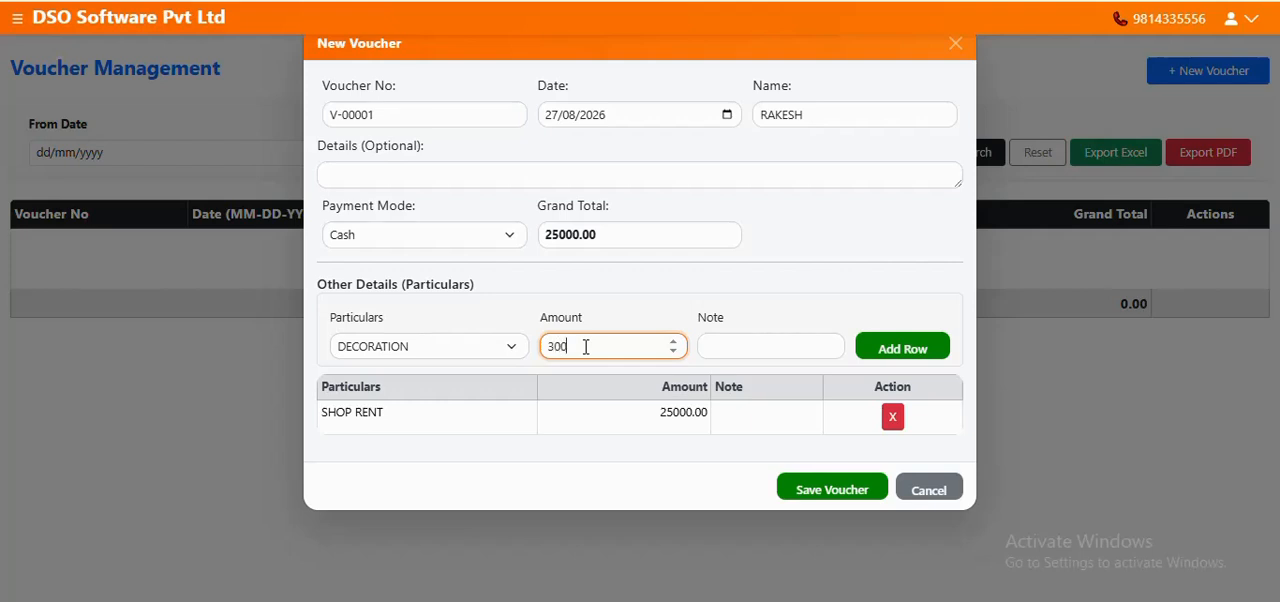
click(922, 364)
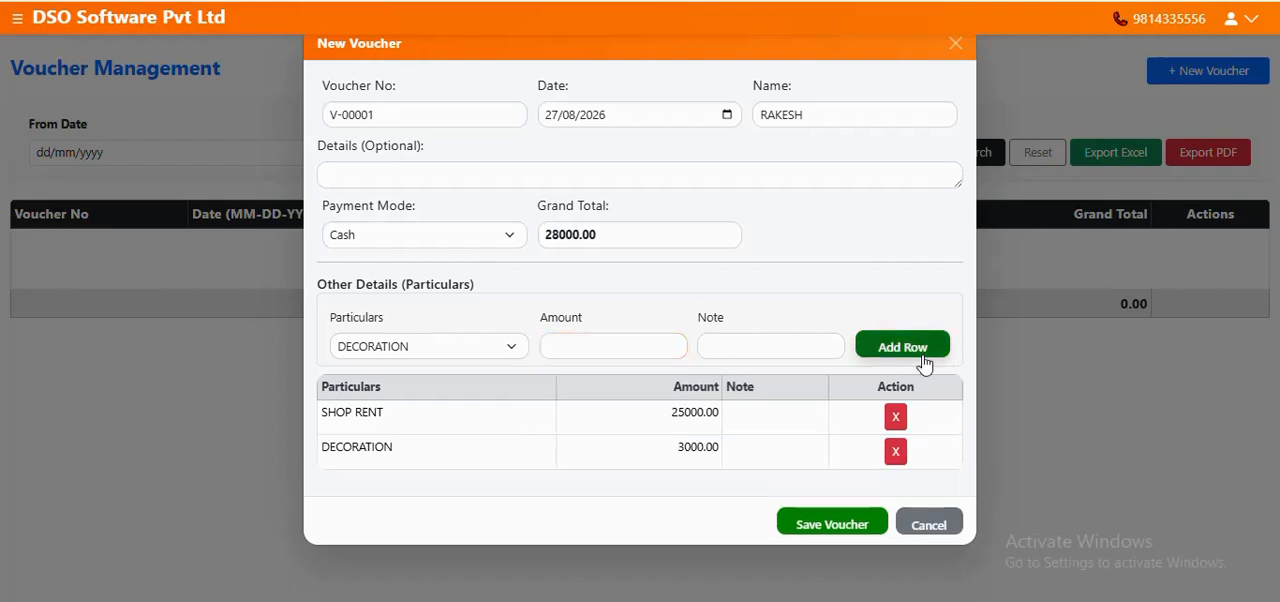
Add a FURNITURE row with an amount of 20000 to the voucher's particulars
click(508, 350)
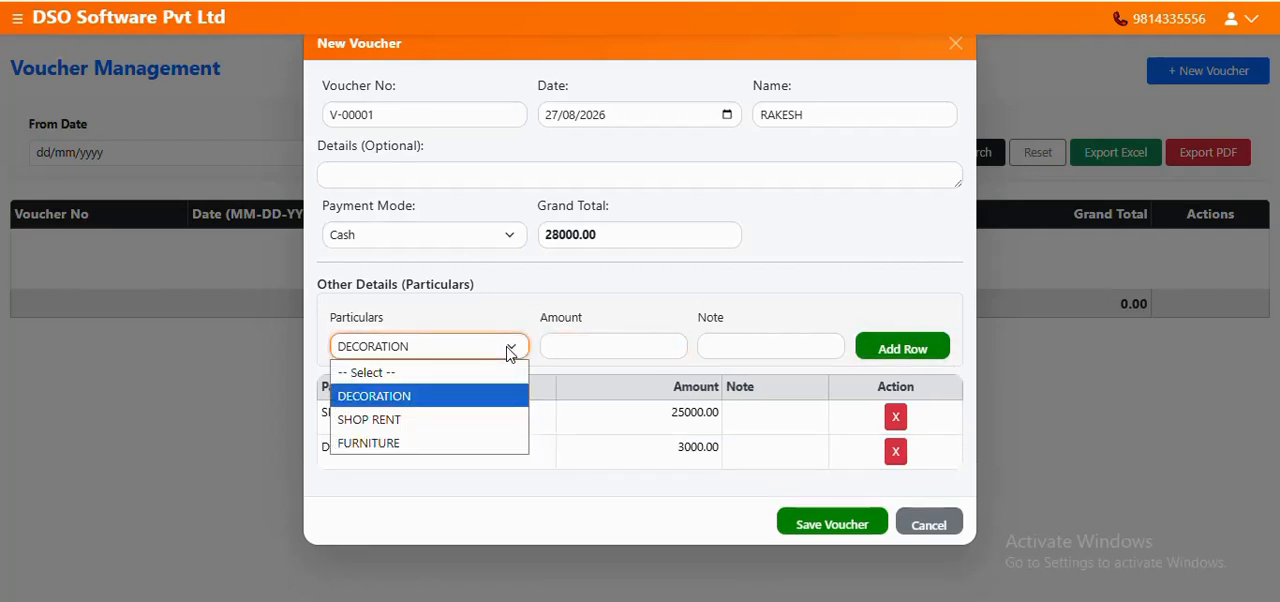
click(410, 443)
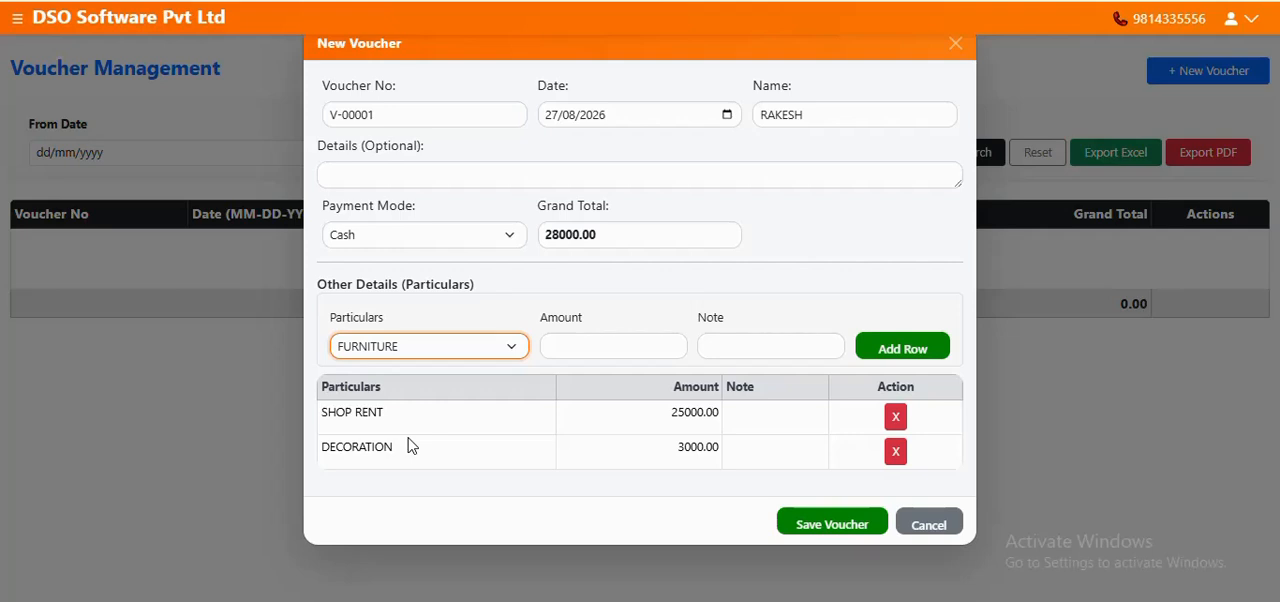
click(611, 345)
text(20)
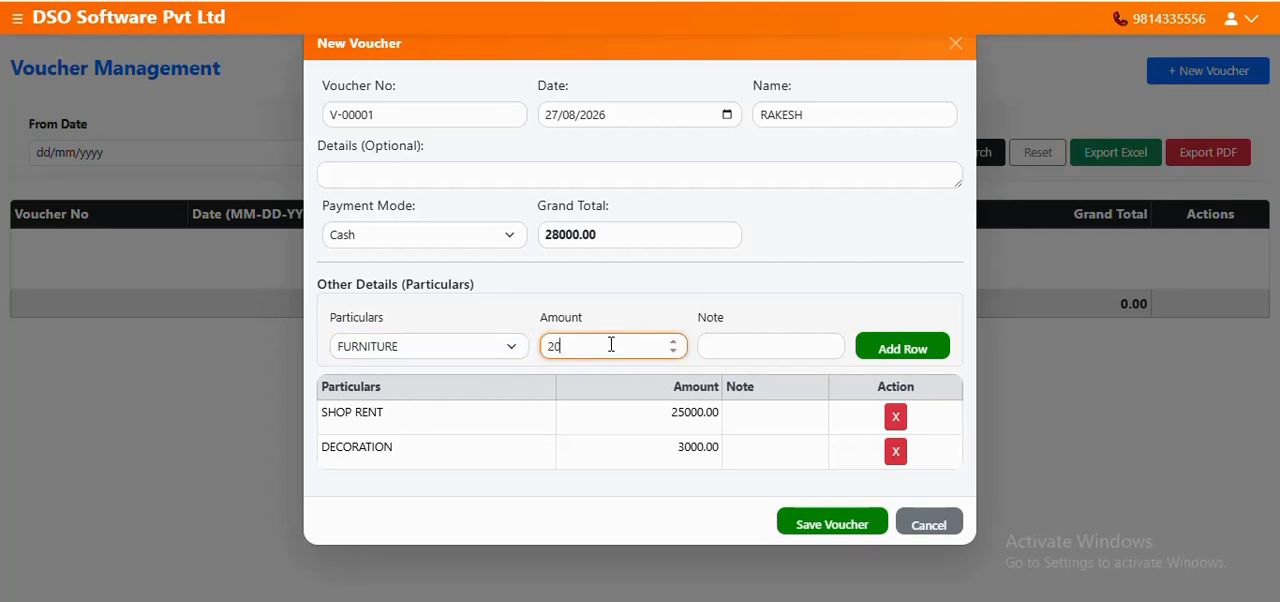
text(000)
click(897, 344)
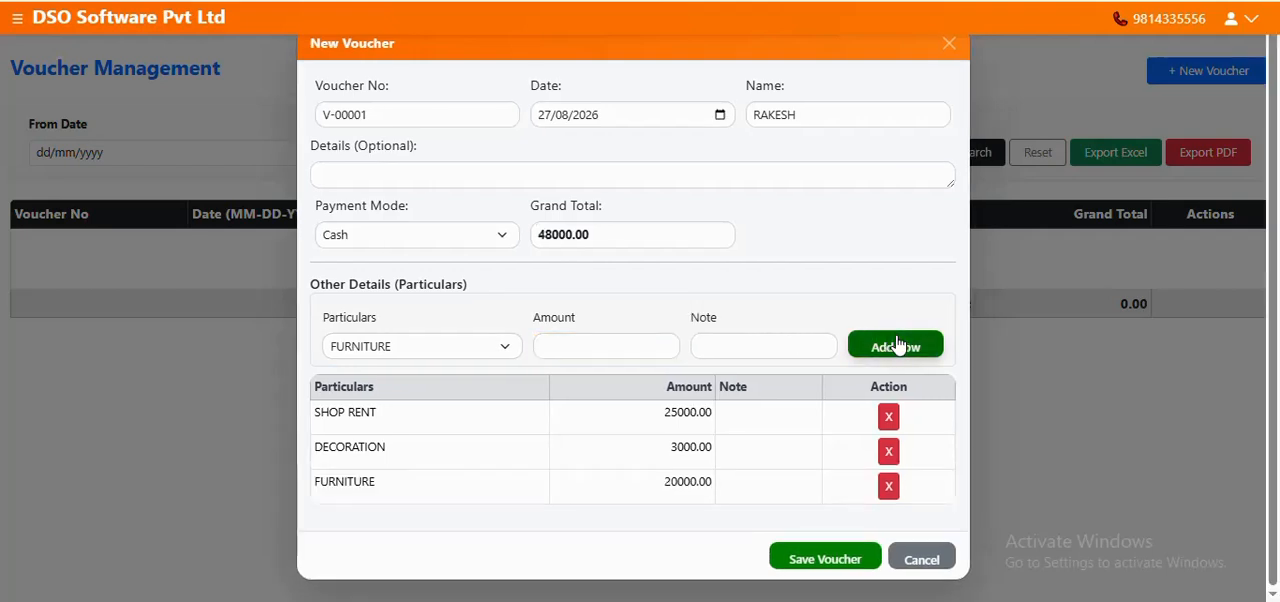
Check the grand total of the new voucher and save the voucher
drag(600, 234, 538, 238)
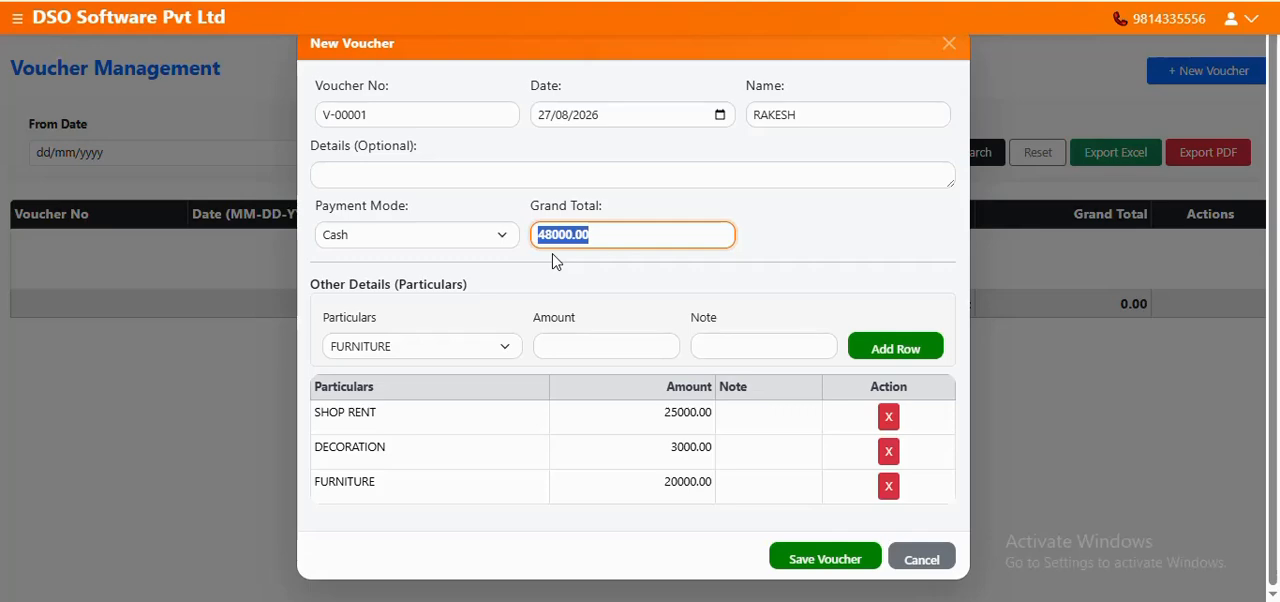
click(758, 217)
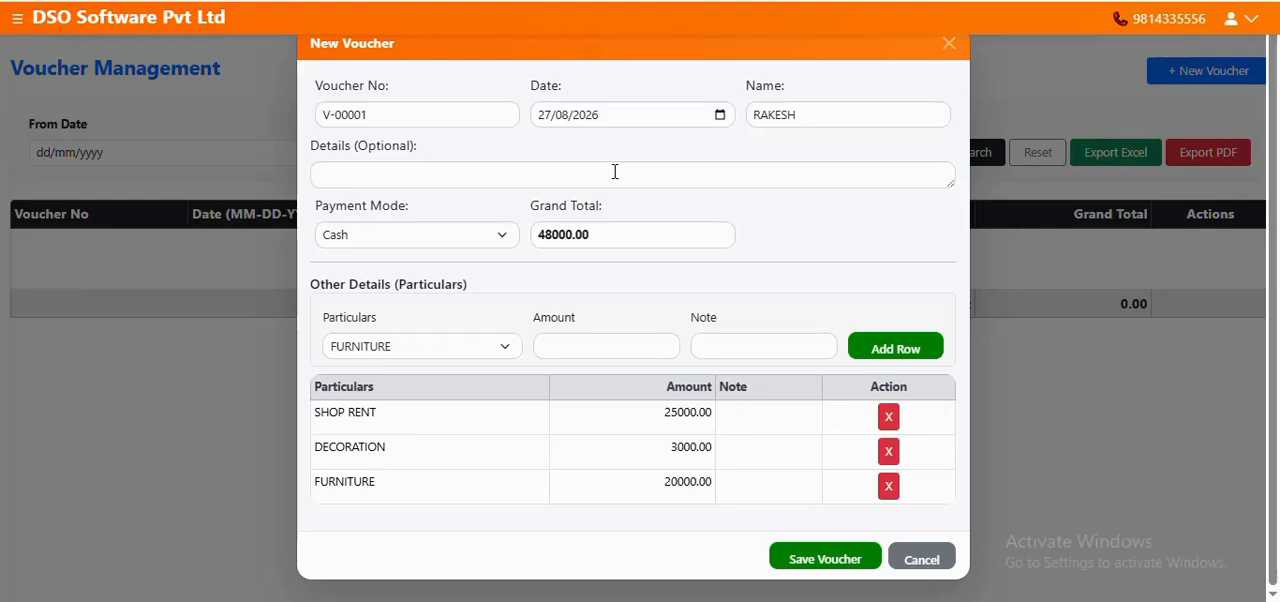
click(832, 563)
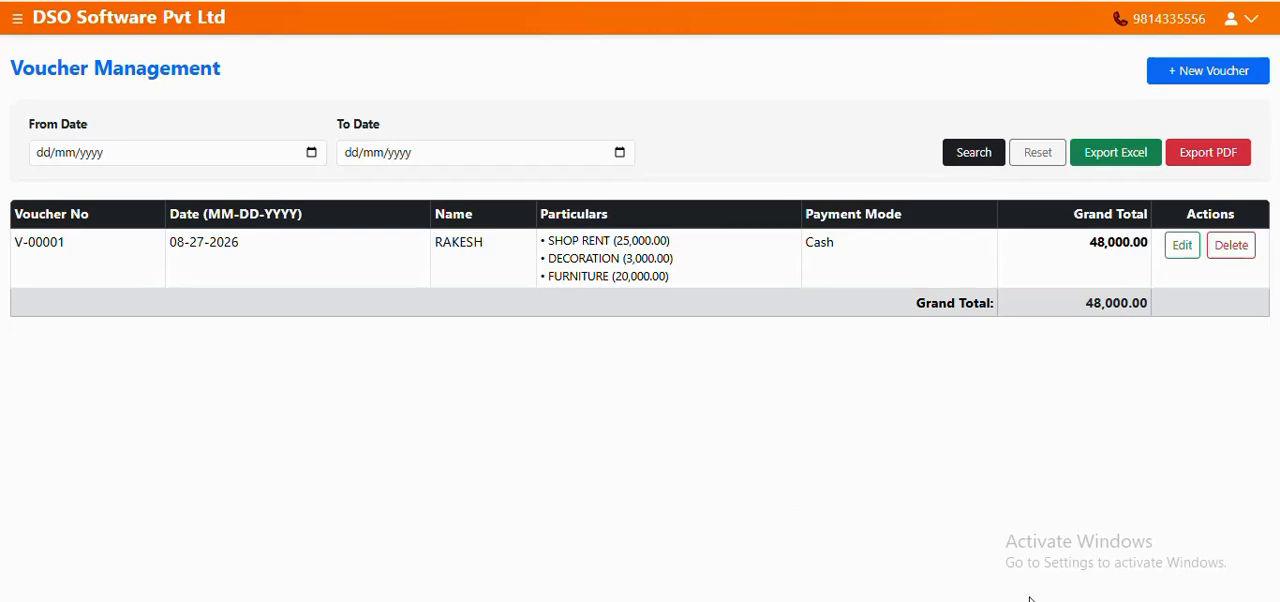
click(1108, 551)
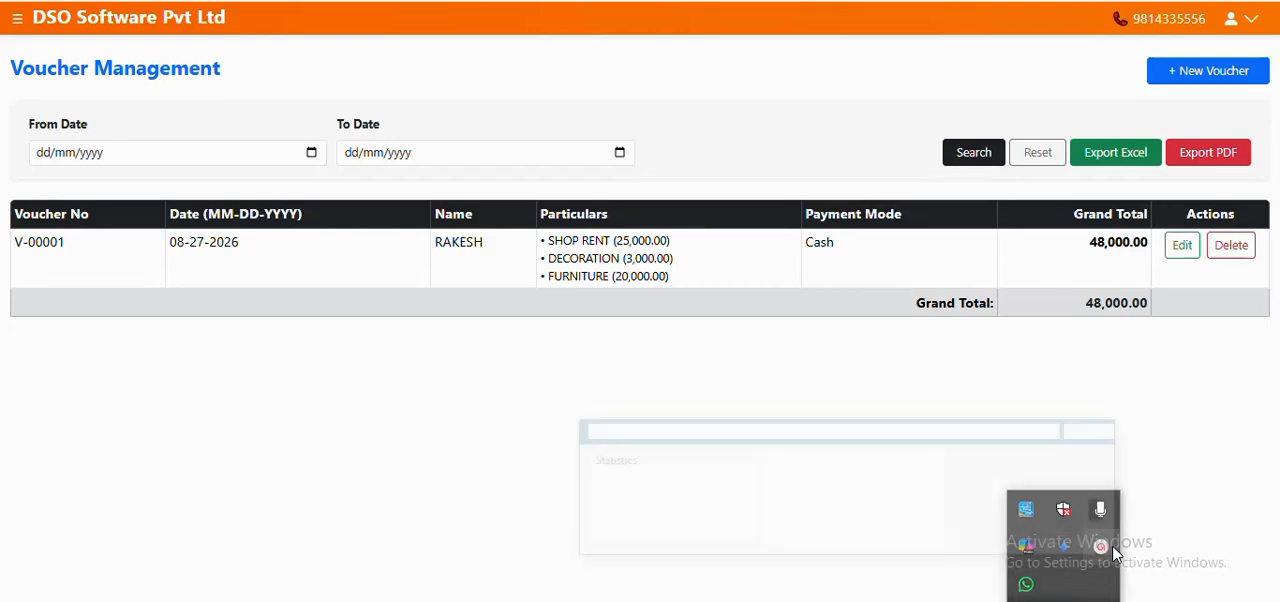